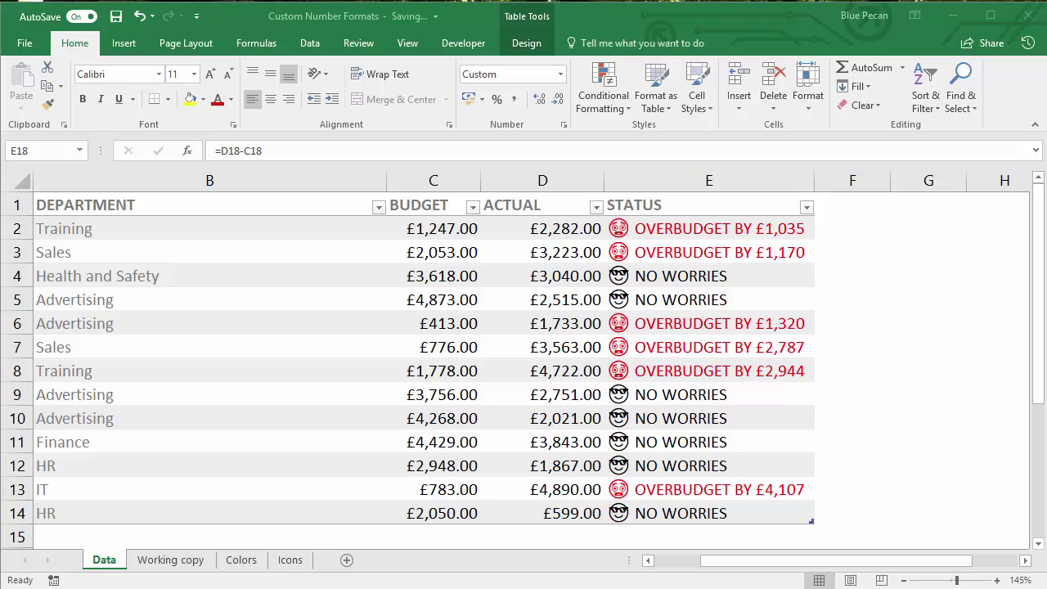
Look over the department budget table and the product sales table on the Data sheet
left_click(1041, 430)
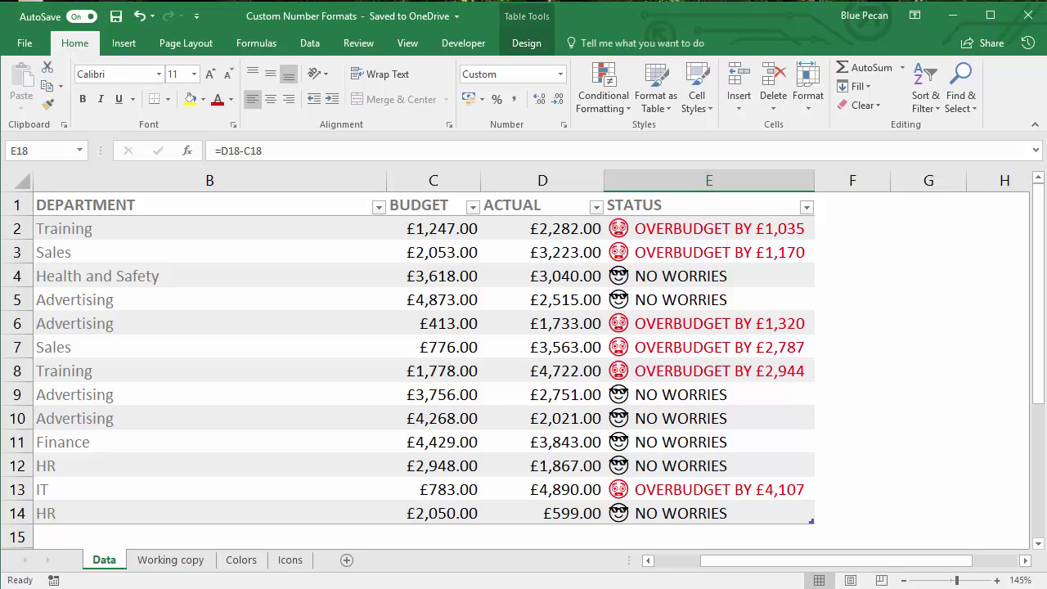
left_click(1038, 543)
left_click(1038, 544)
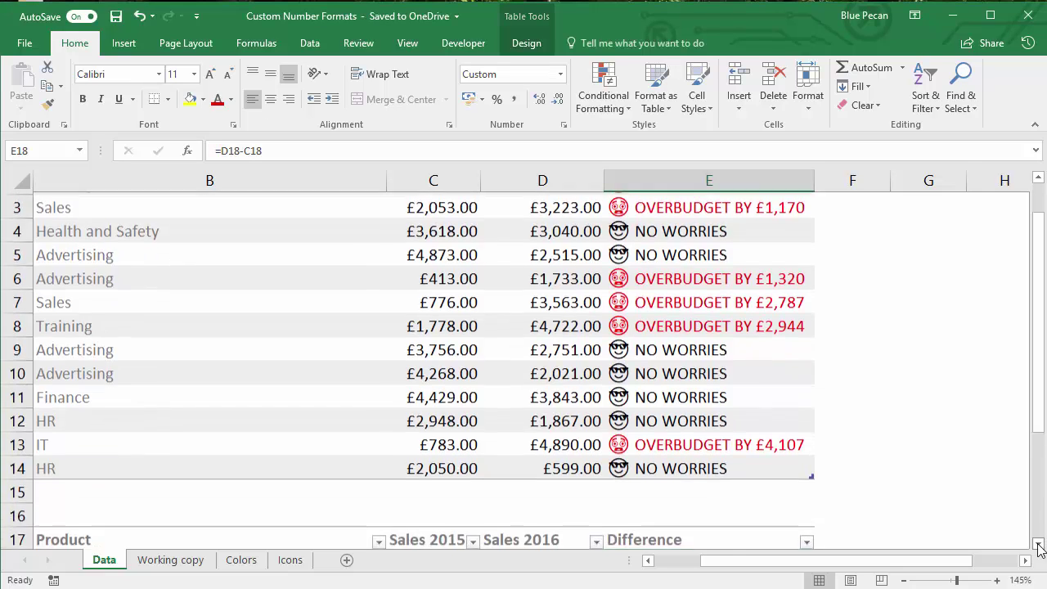
left_click(1038, 543)
left_click(1038, 544)
left_click(1038, 543)
left_click(1038, 543)
left_click(1038, 544)
left_click(1038, 543)
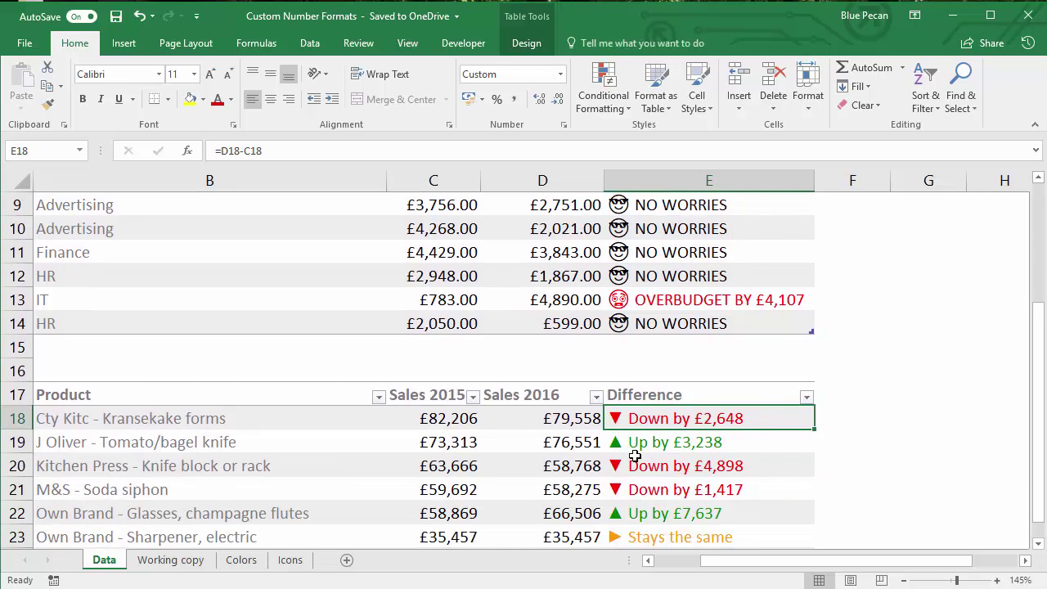
left_click_drag(1036, 487, 1034, 348)
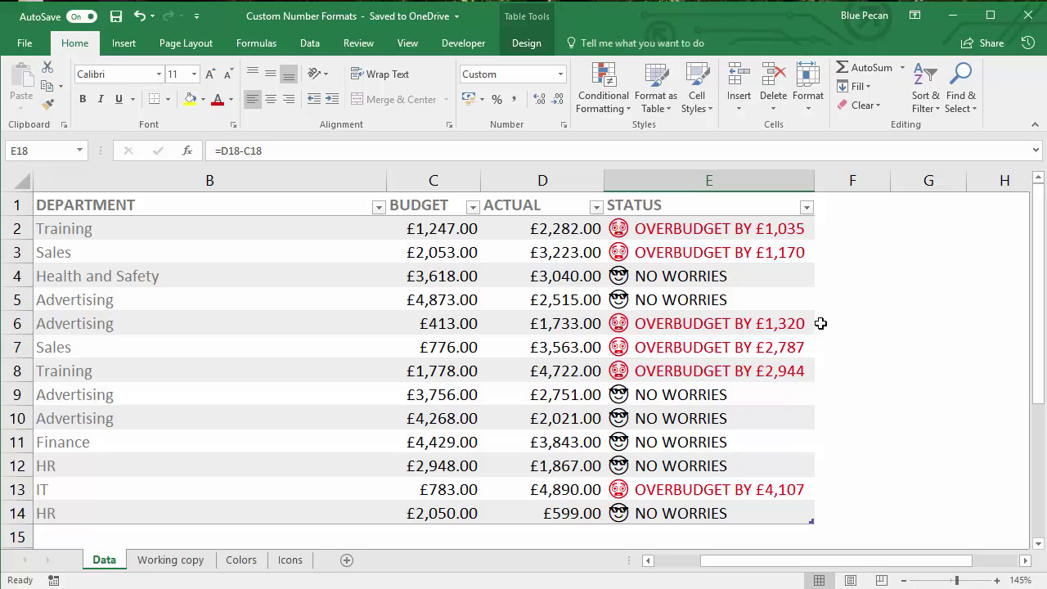
View the conditional formatting icon sets available for Status cell E2, and close the gallery without applying any
left_click(732, 235)
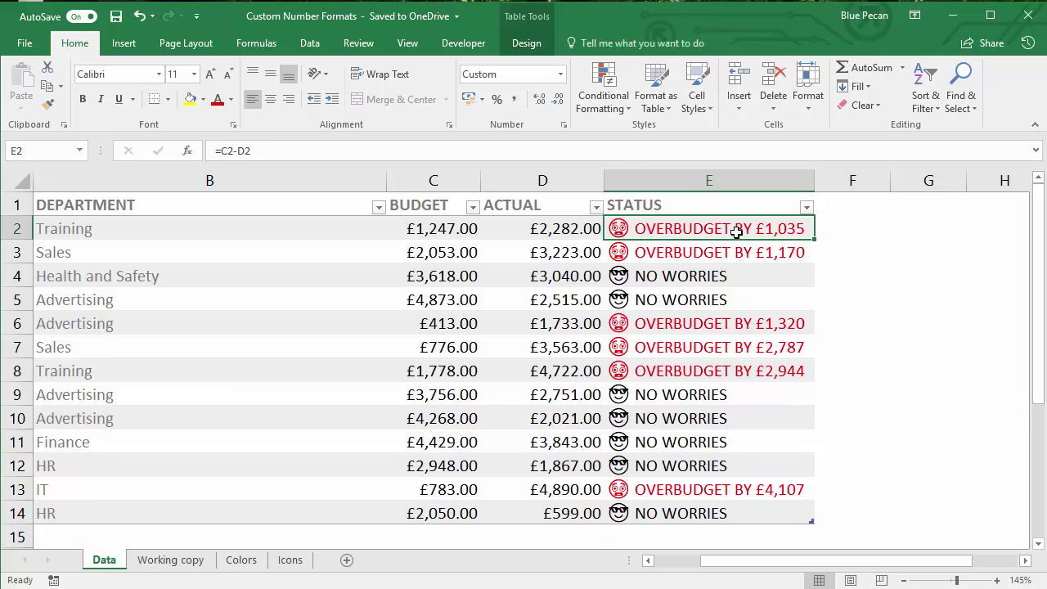
left_click(602, 98)
mouse_move(632, 276)
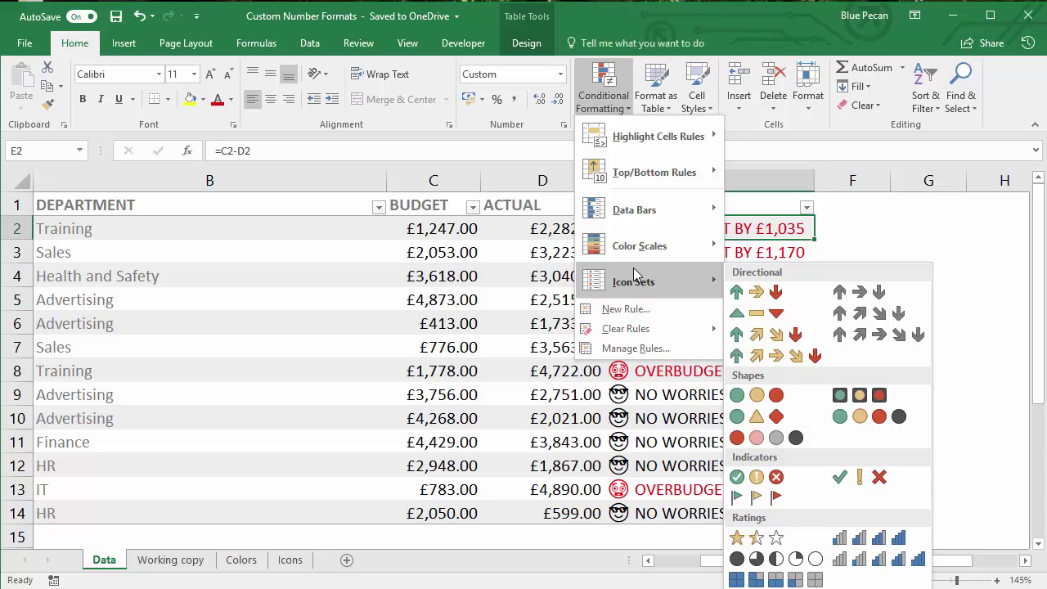
left_click(956, 235)
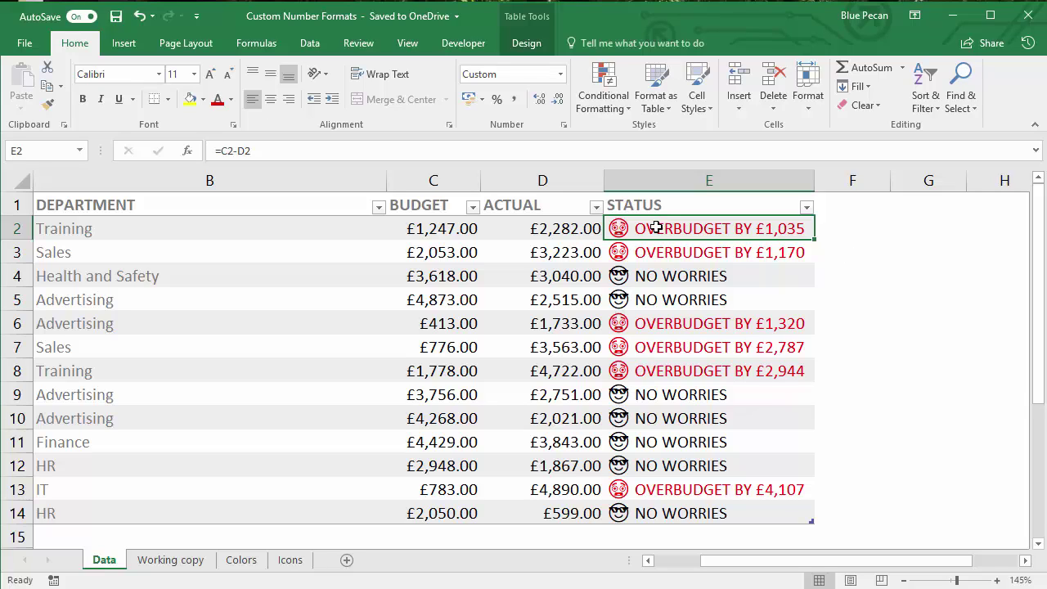
Inspect the formulas behind the Status cells E2 to E6 and the first Difference cell, E18
left_click(661, 253)
left_click(661, 231)
left_click(702, 252)
left_click(708, 277)
left_click(710, 297)
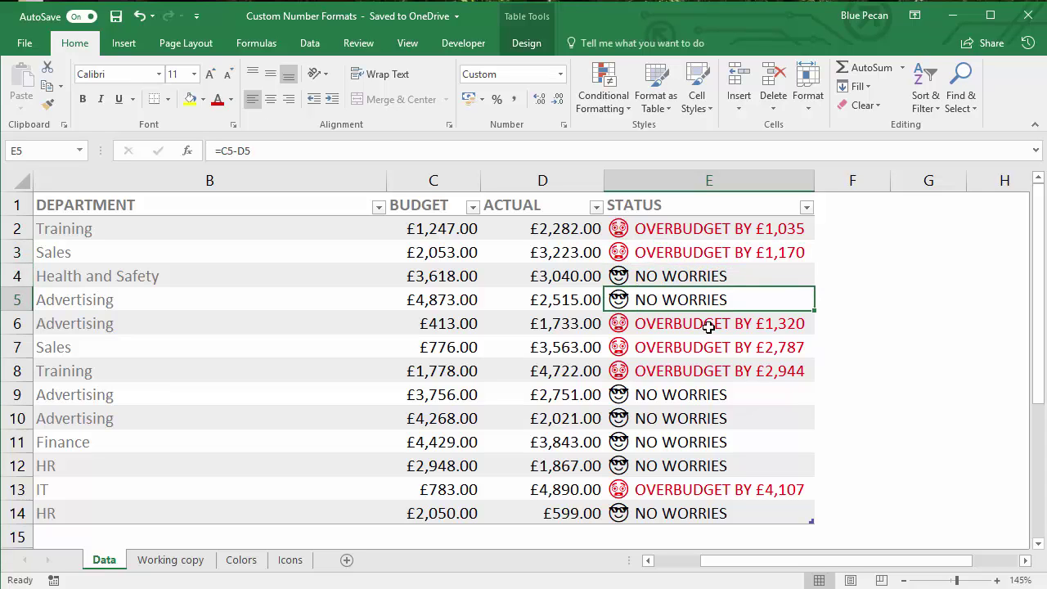
left_click(708, 325)
scroll(709, 409, "down", 3)
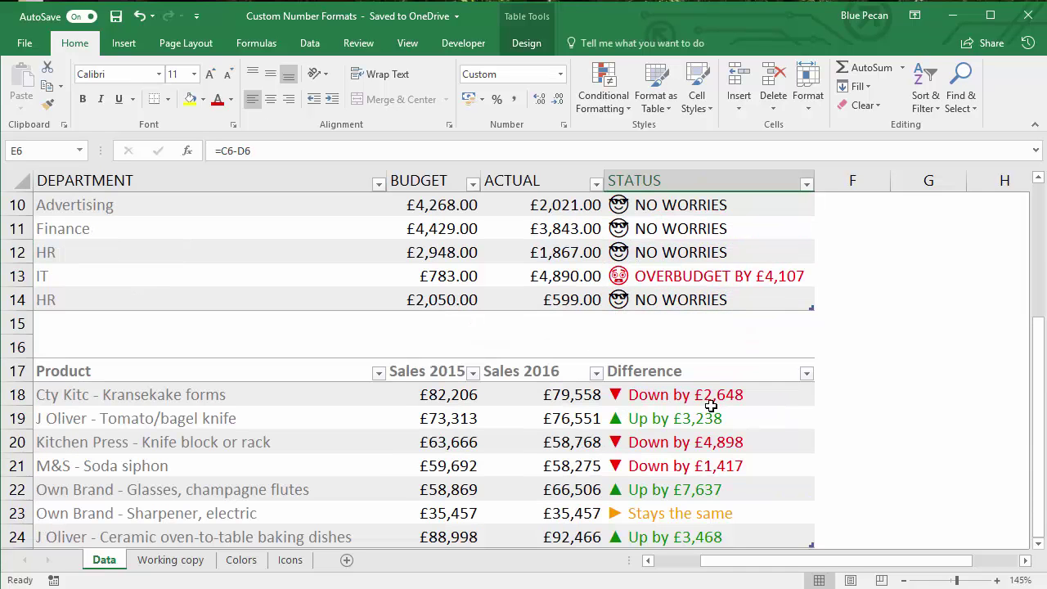
left_click(708, 399)
scroll(703, 402, "down", 2)
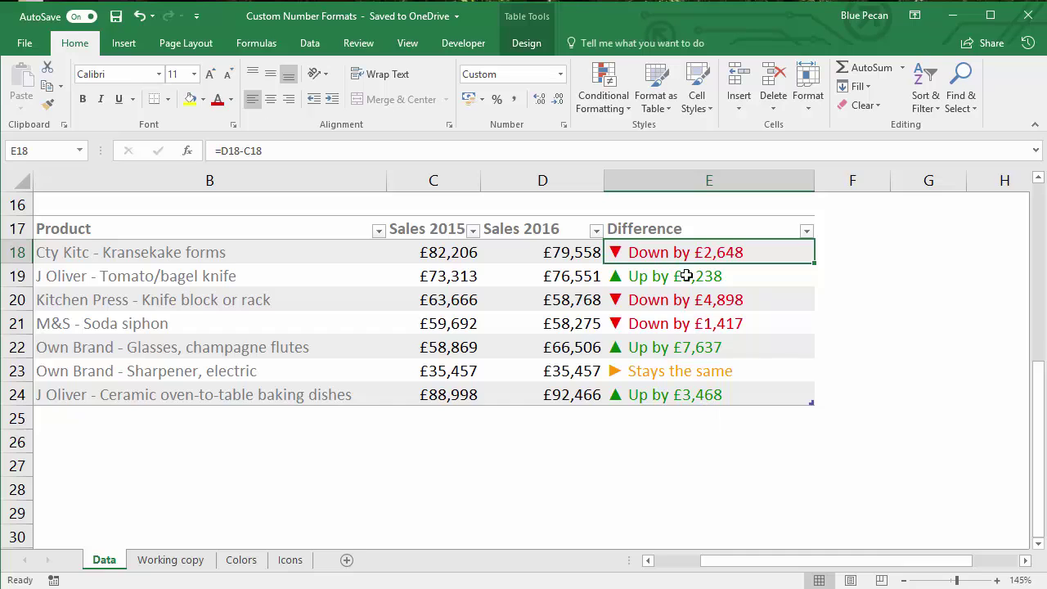
Compare the formatted results in the Status column with those in the Difference column, inspecting cell E2
scroll(712, 270, "up", 1)
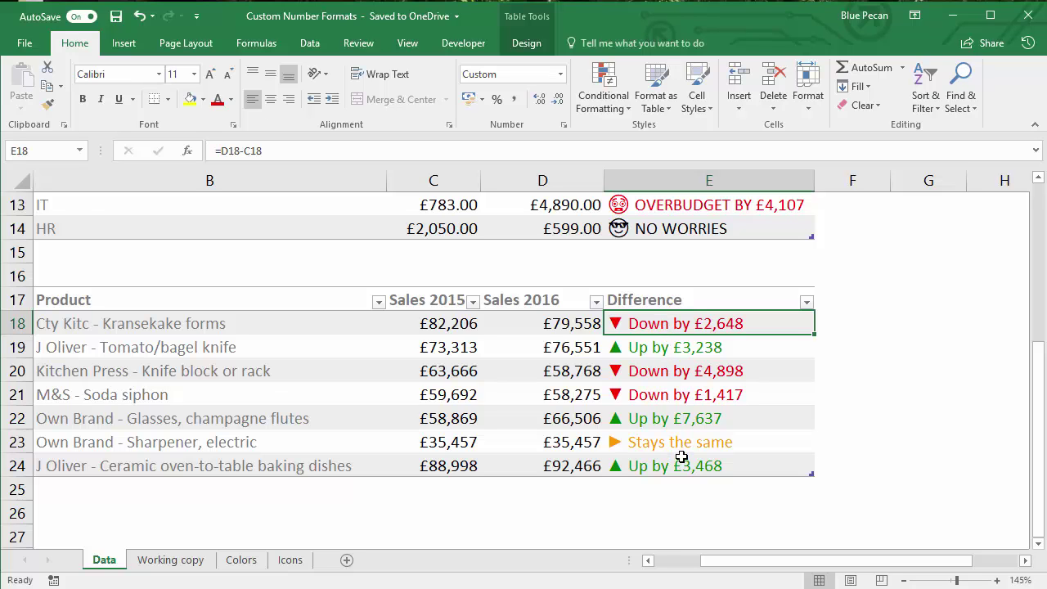
scroll(681, 459, "up", 4)
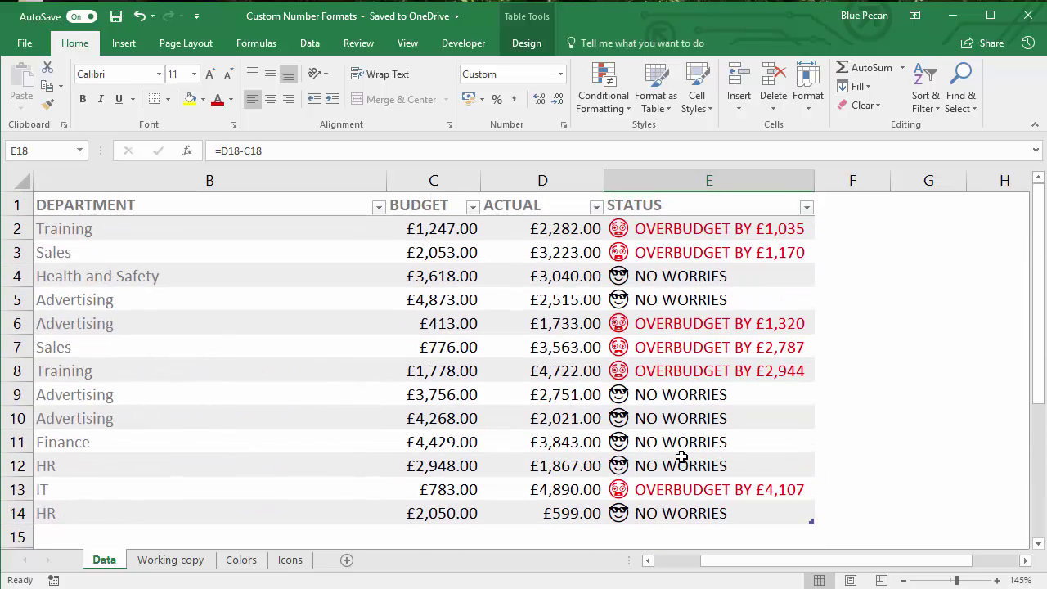
scroll(681, 459, "down", 4)
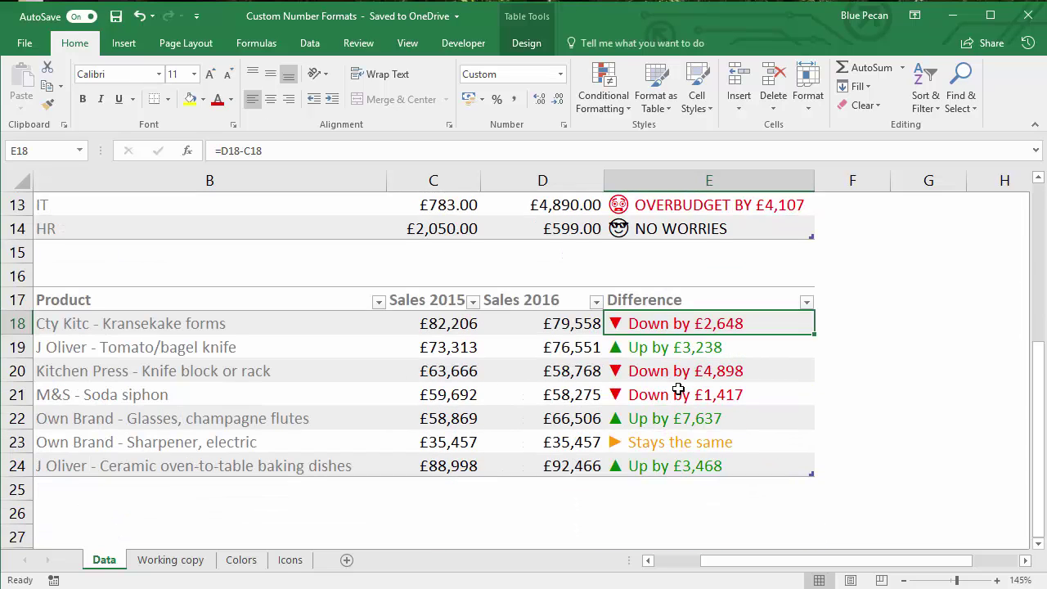
scroll(678, 385, "up", 4)
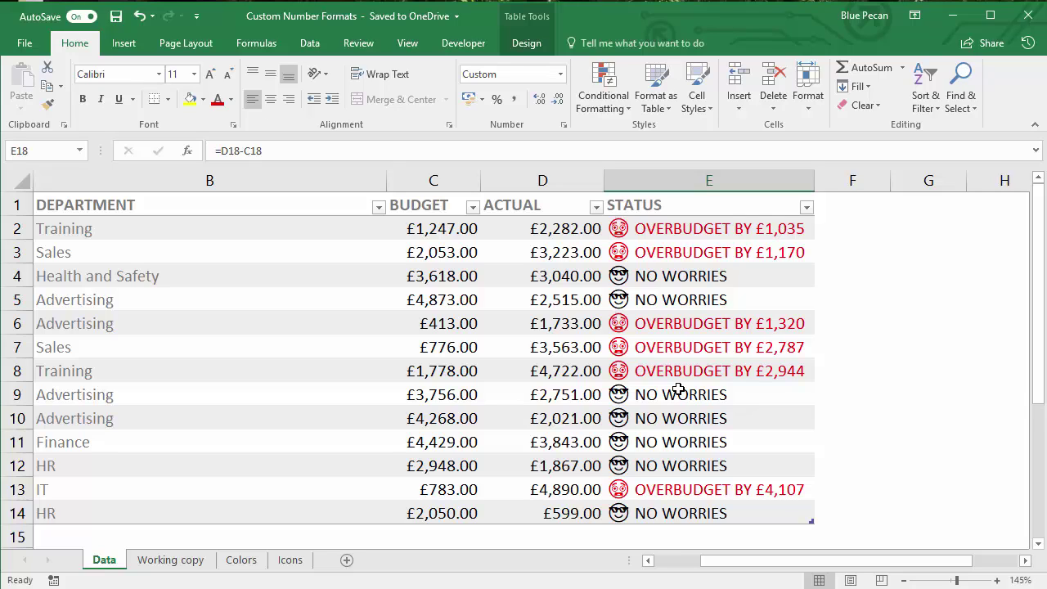
left_click(662, 238)
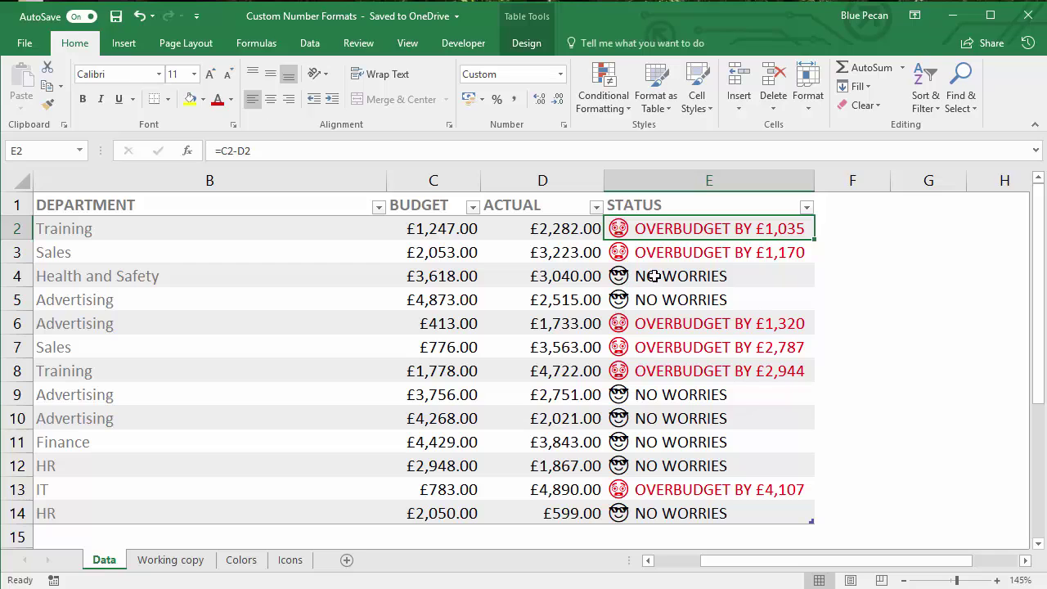
scroll(668, 350, "down", 4)
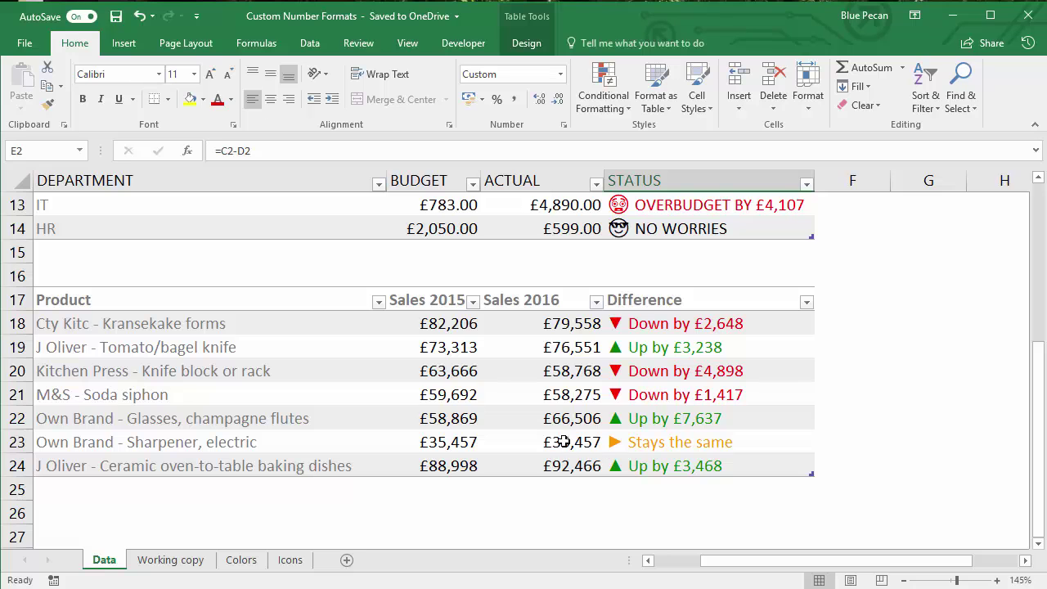
scroll(670, 452, "up", 4)
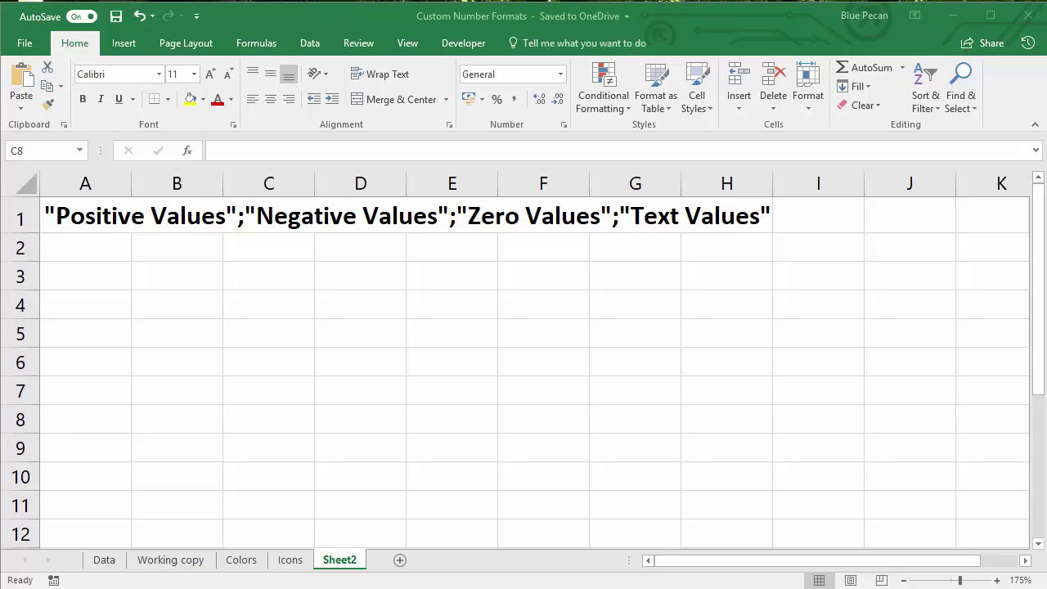
Examine the order of the number format sections written in cell A1 of Sheet2
left_click(93, 224)
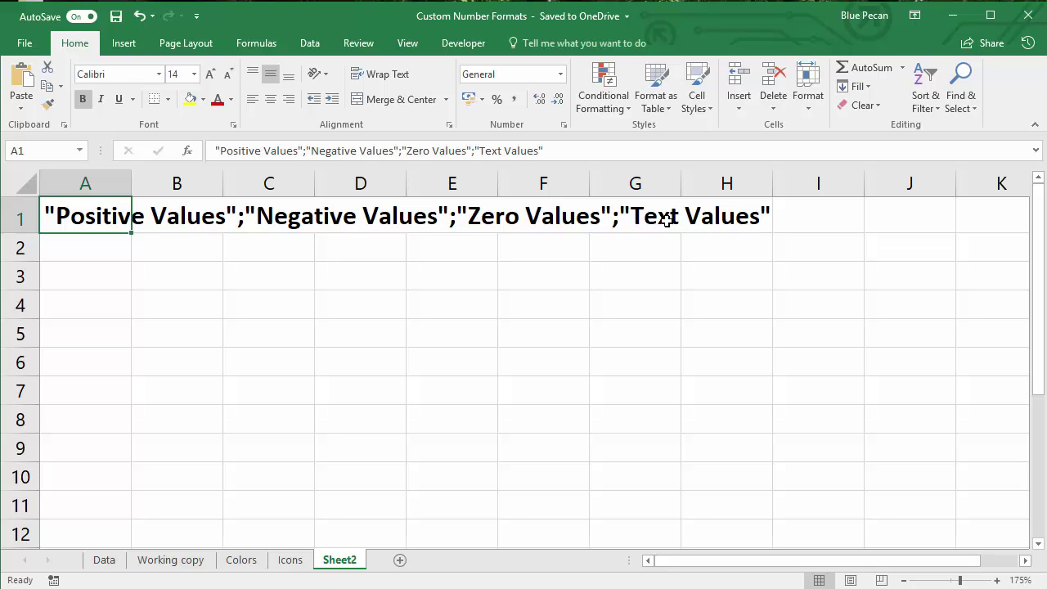
Open the Format Cells dialog for Status cell E2 on the Working copy sheet, and cancel it
left_click(189, 562)
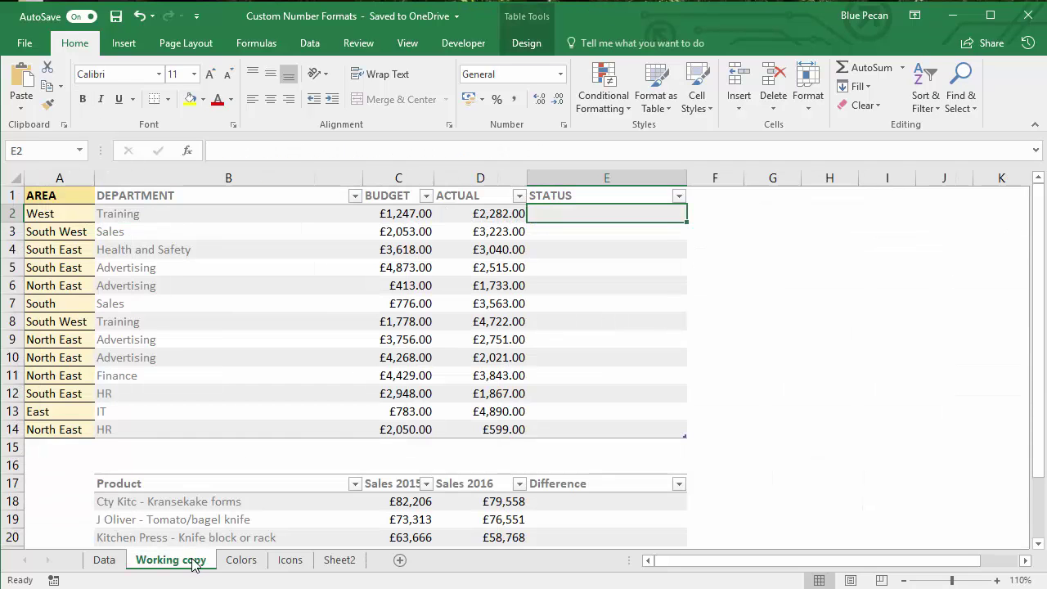
right_click(569, 213)
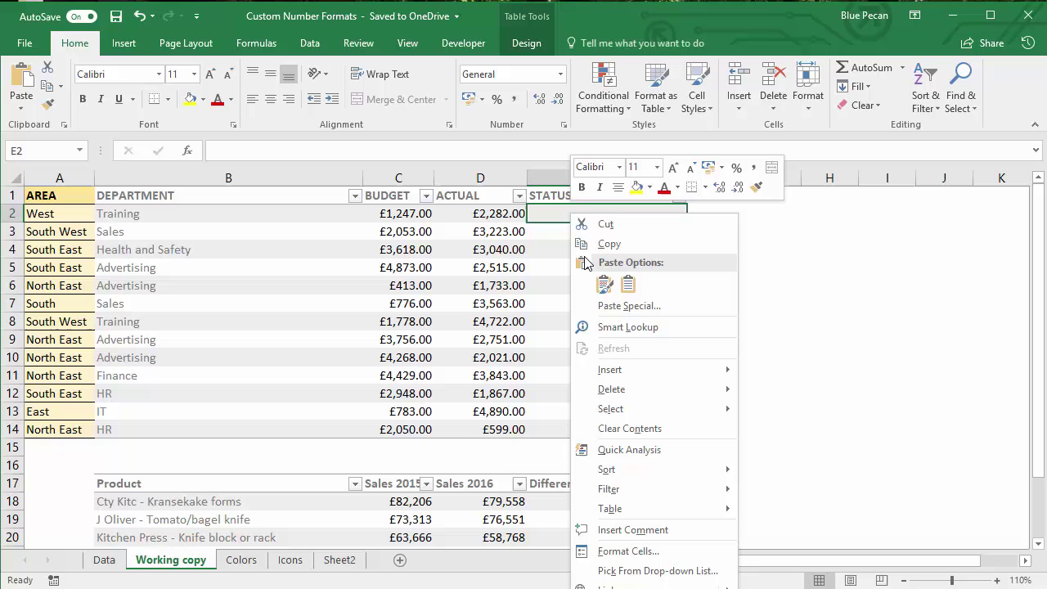
left_click(629, 551)
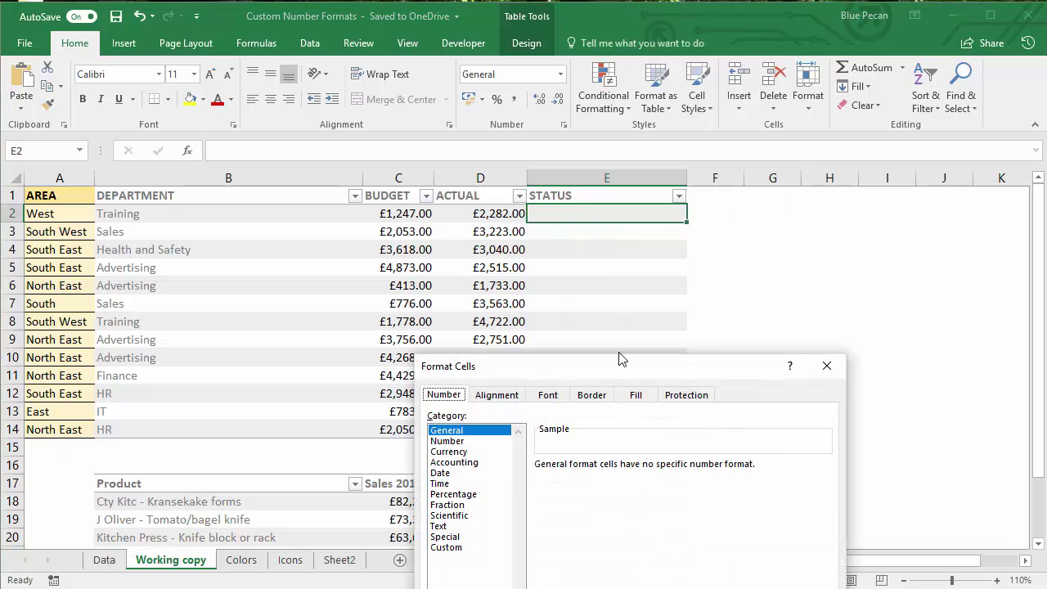
left_click_drag(619, 354, 386, 78)
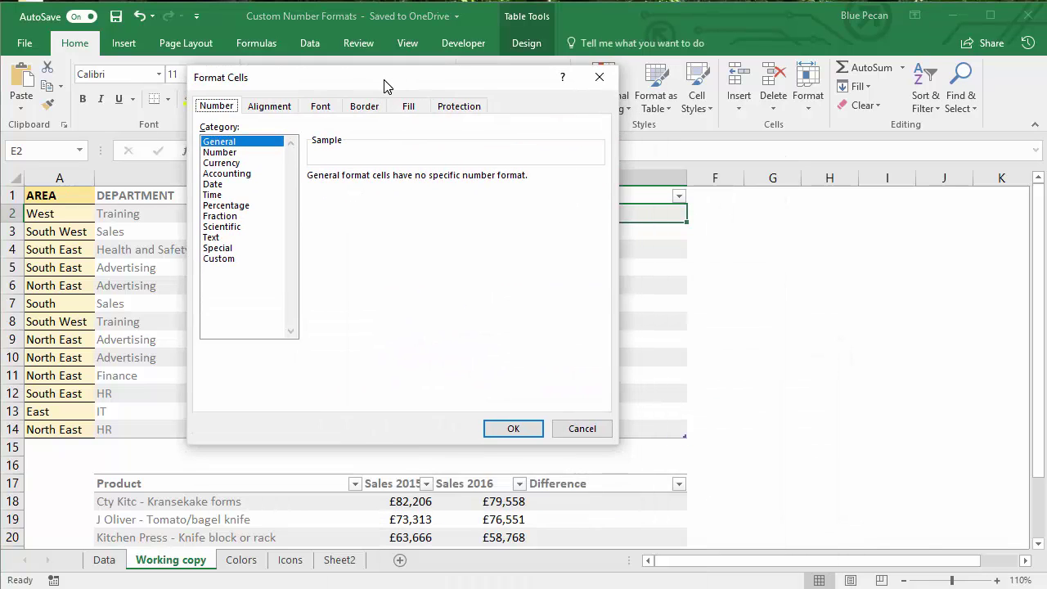
left_click(583, 430)
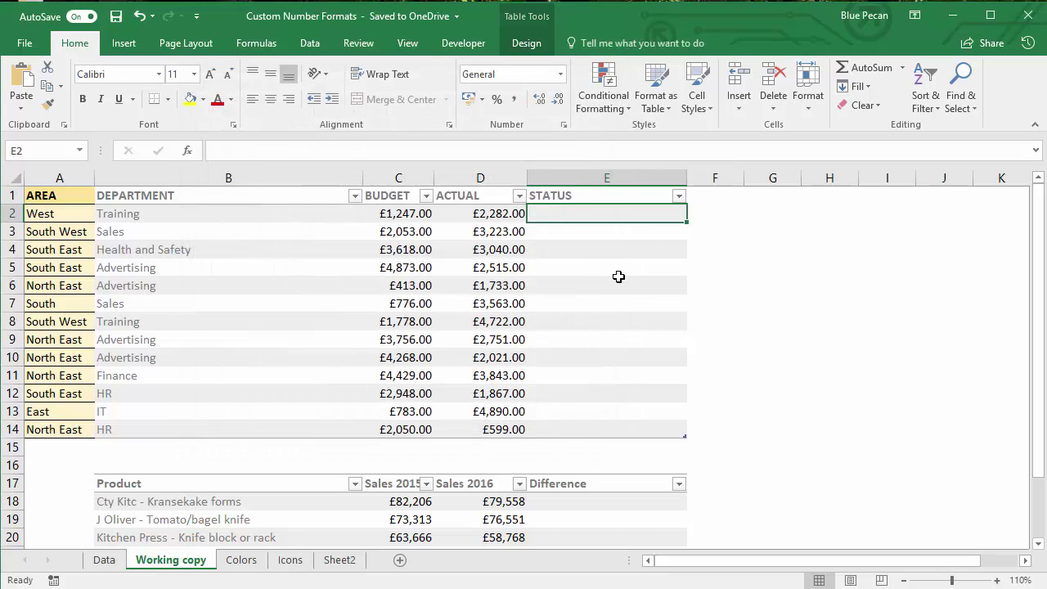
Examine the custom number format codes for cell E2, picking #,##0;[Red]-#,##0 as an example, and cancel the dialog
key("ctrl+1")
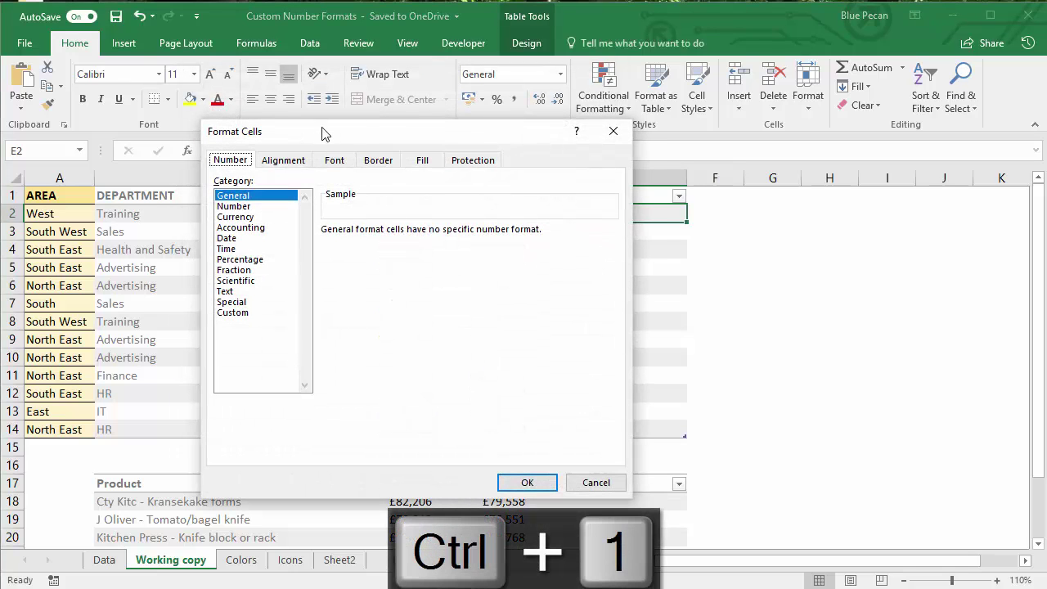
left_click_drag(324, 133, 327, 111)
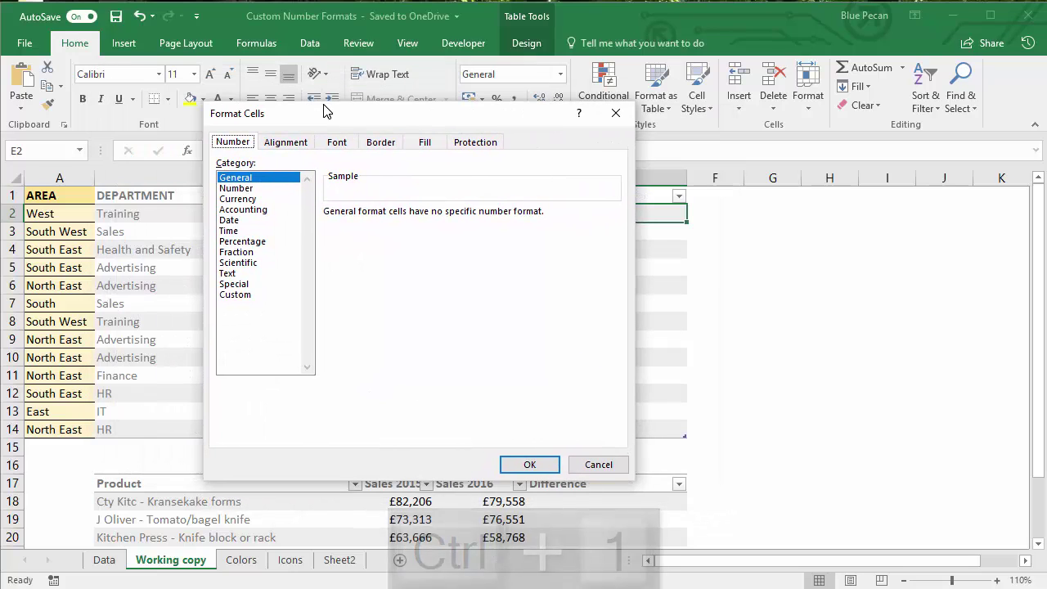
left_click(238, 295)
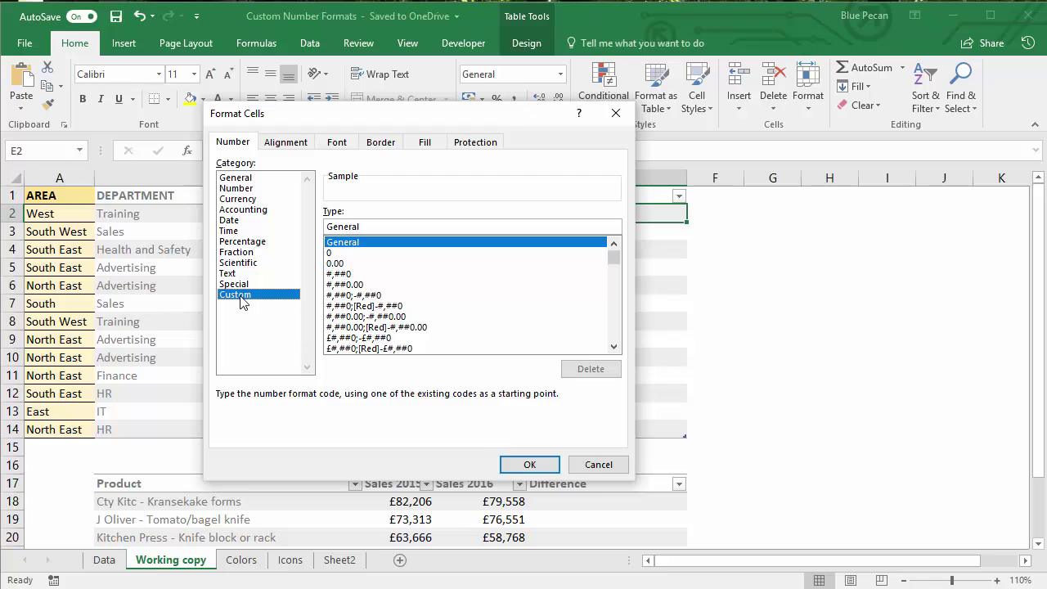
left_click(612, 348)
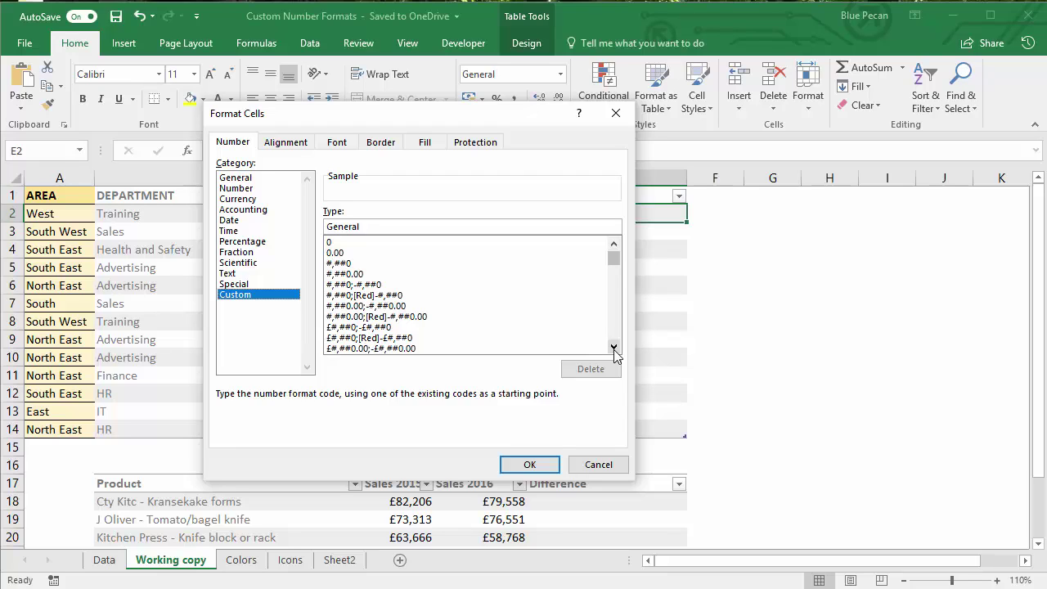
left_click(343, 297)
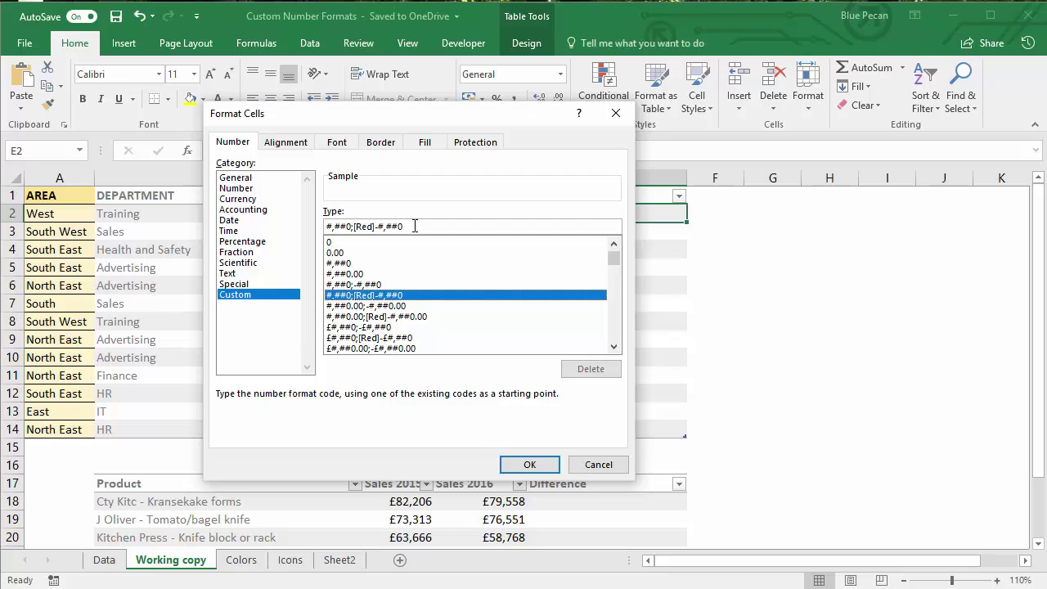
left_click(581, 464)
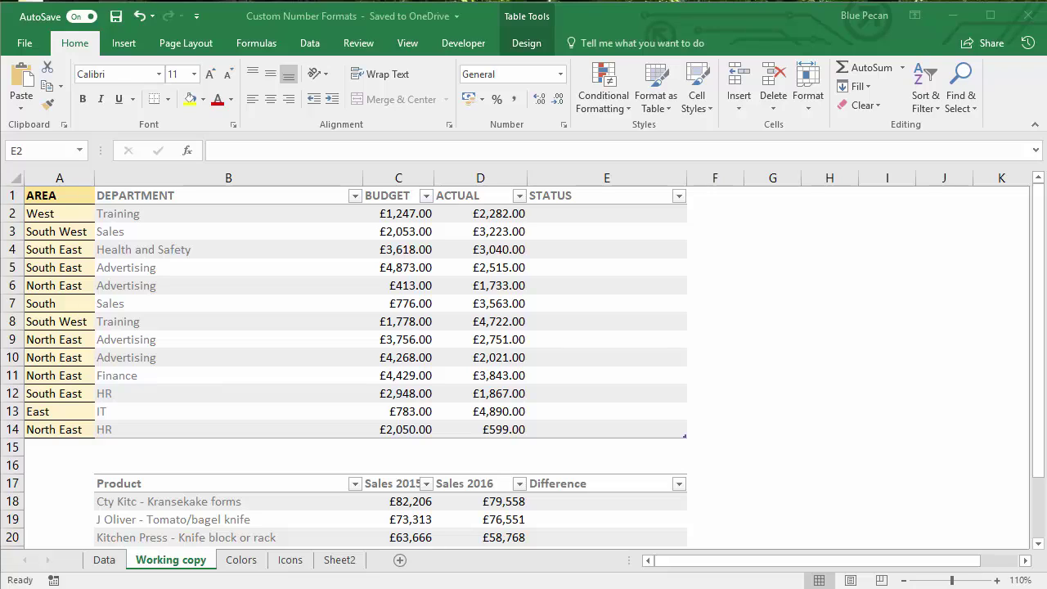
Review the numbered colours on the Colors sheet and the symbols on the Icons sheet, inspecting the formula in B2
left_click(246, 561)
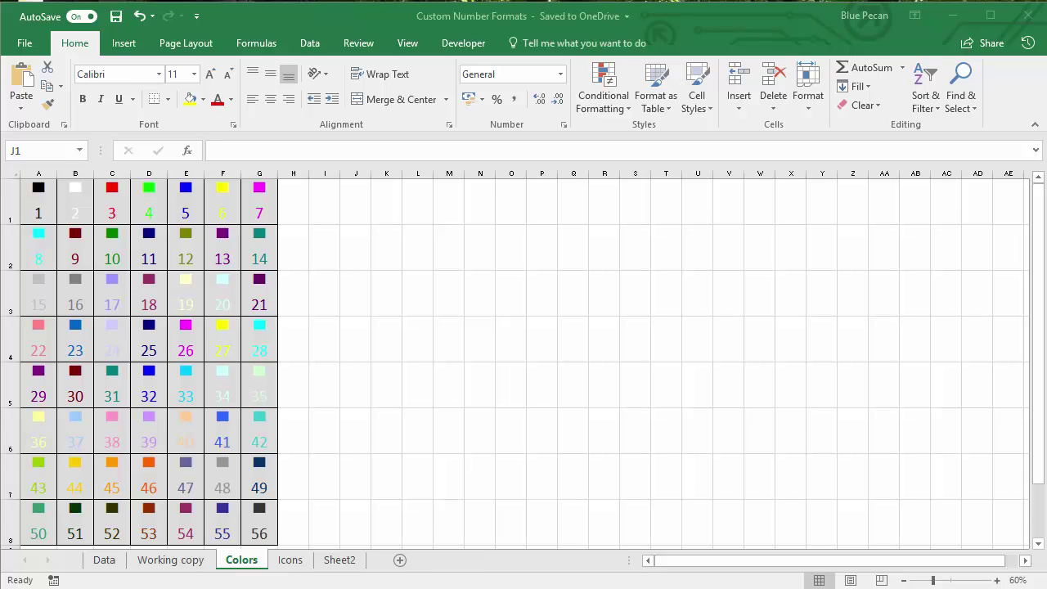
left_click(288, 563)
left_click(288, 564)
scroll(339, 456, "up", 10)
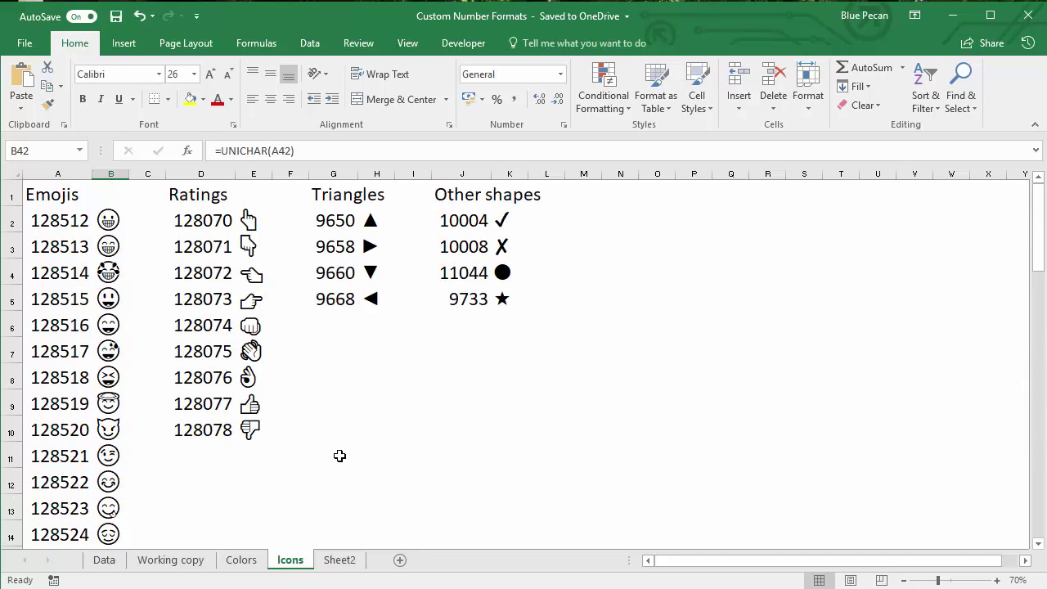
scroll(339, 456, "down", 11)
scroll(381, 423, "up", 11)
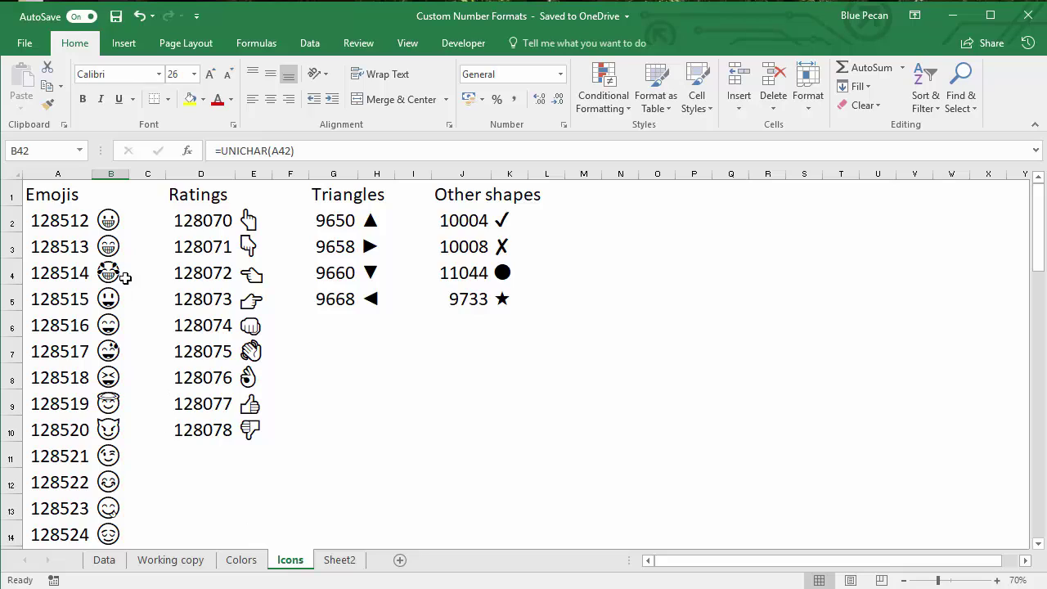
left_click(109, 217)
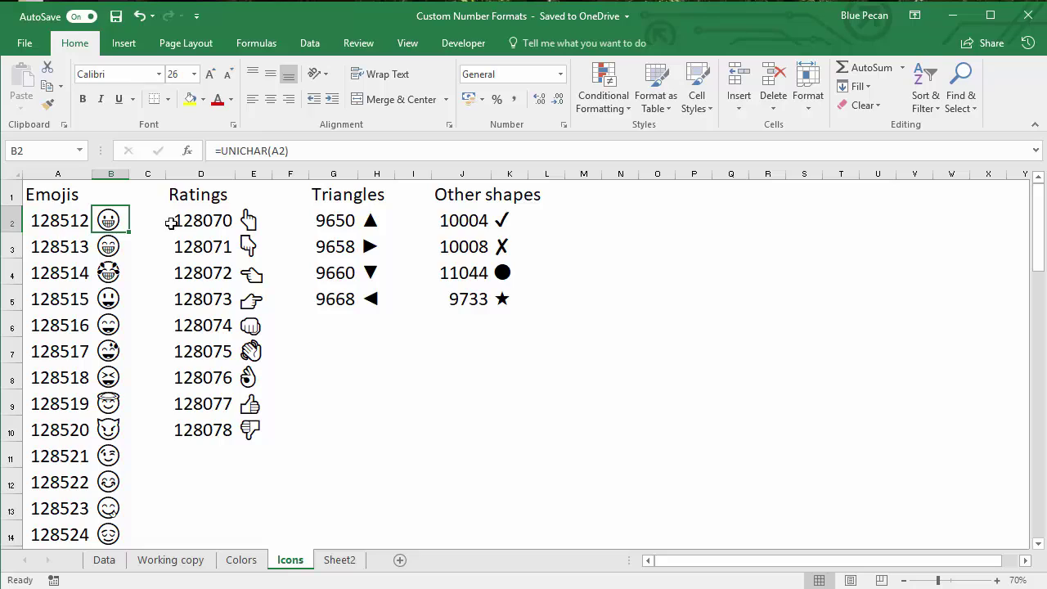
Enter the formula =UNICHAR(128512) in cell O2 of the Icons sheet
left_click(653, 223)
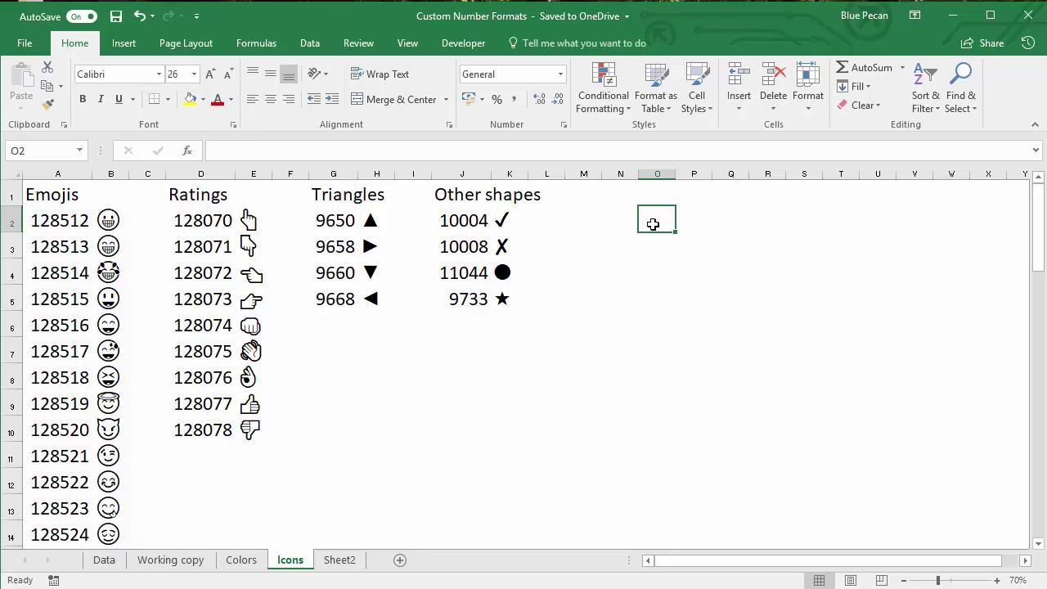
type("=")
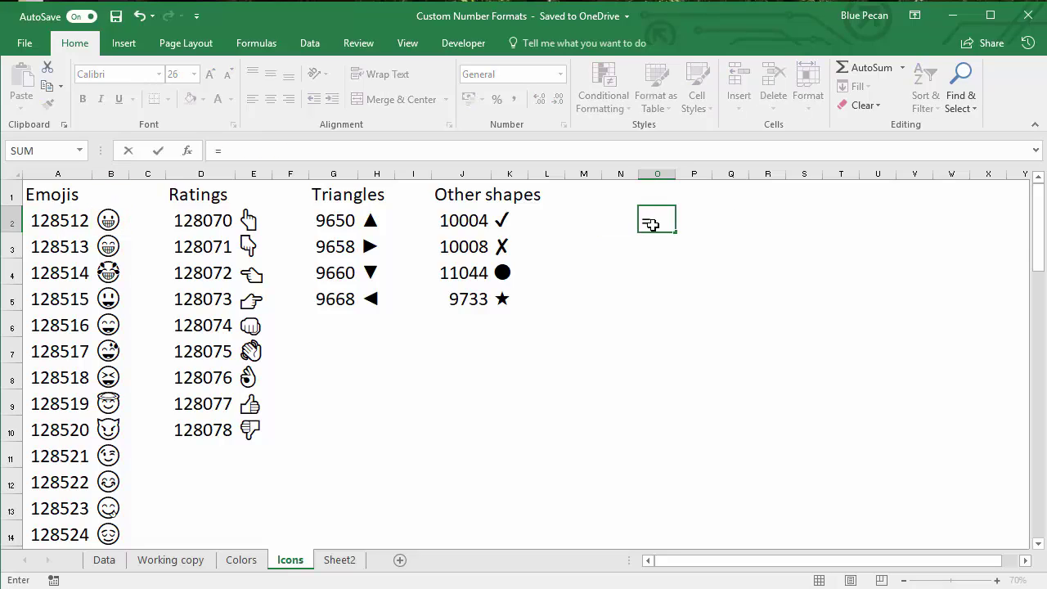
type("unic")
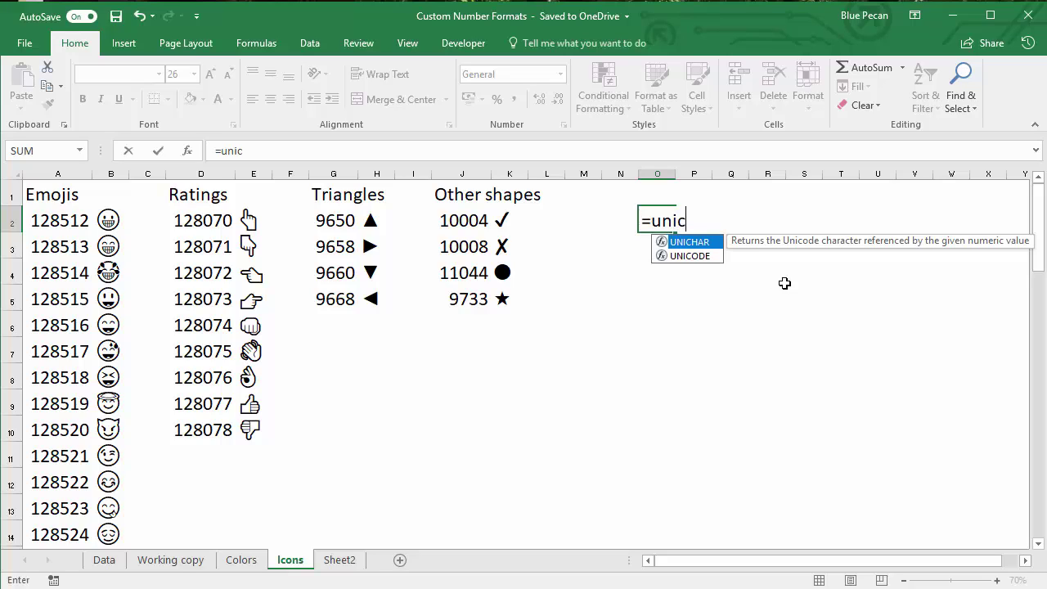
double_click(695, 243)
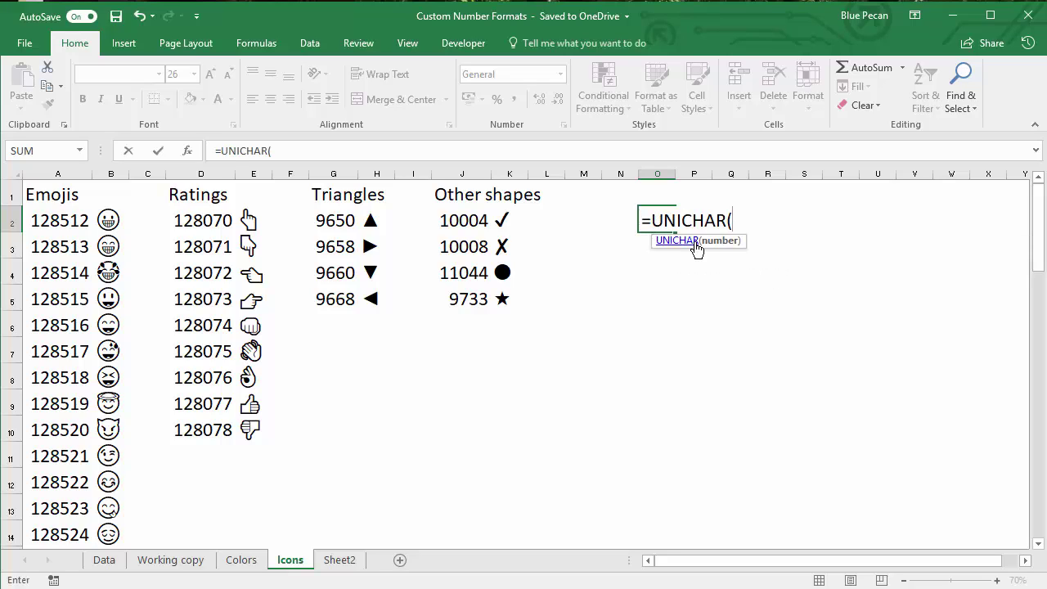
type("128512)")
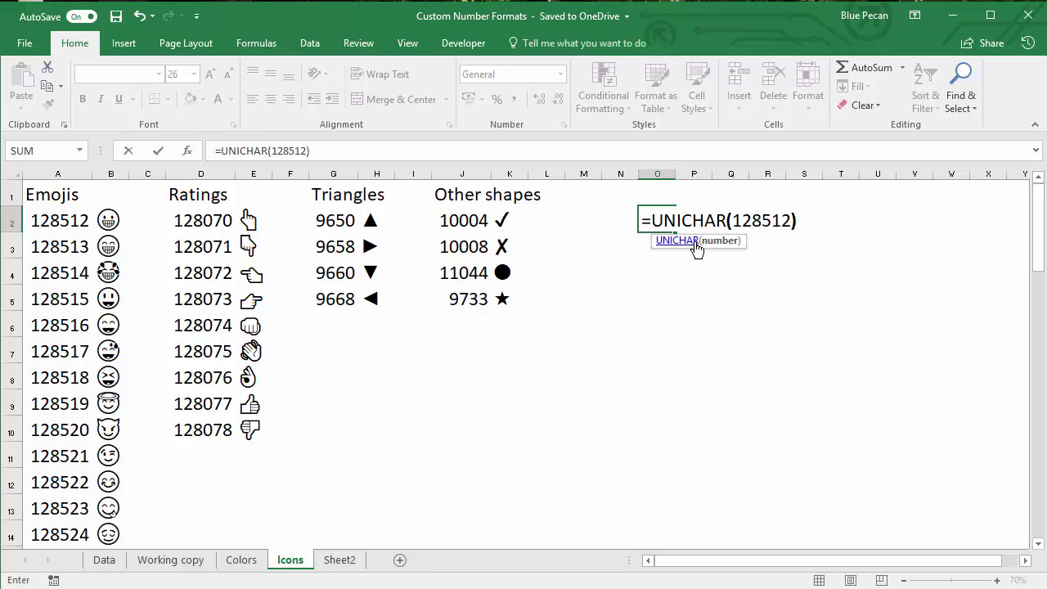
key("Return")
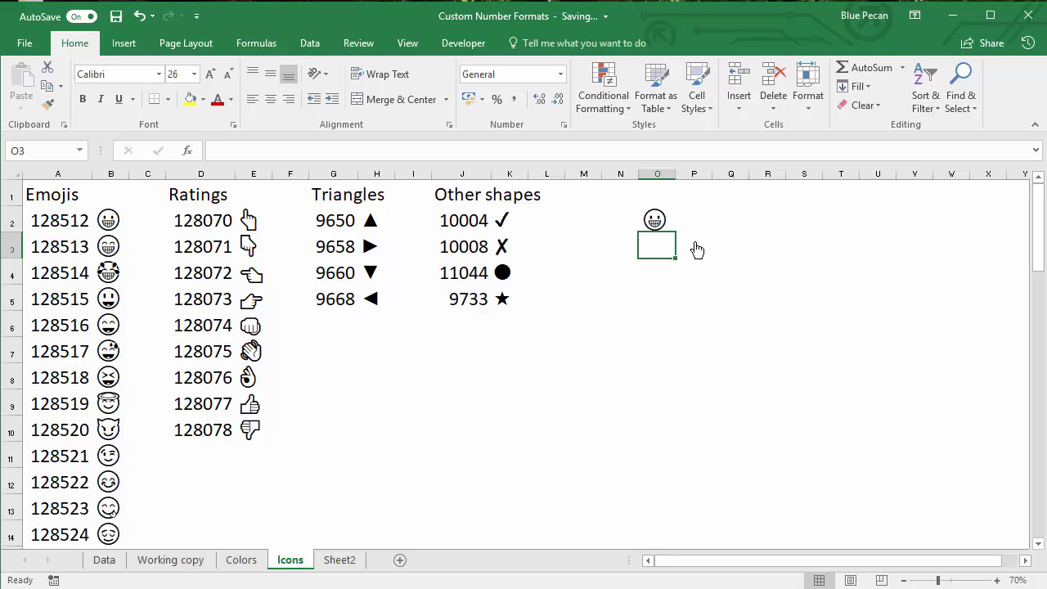
Examine the full list of emojis and their Unicode numbers in columns A and B
left_click(142, 457)
scroll(140, 459, "down", 2)
scroll(141, 460, "down", 9)
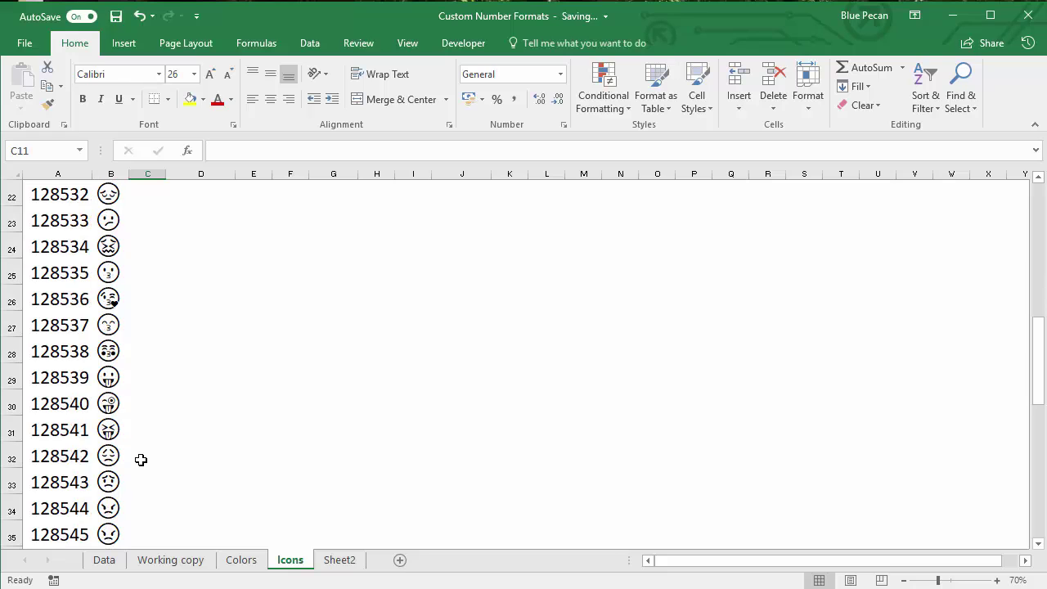
scroll(141, 459, "down", 1)
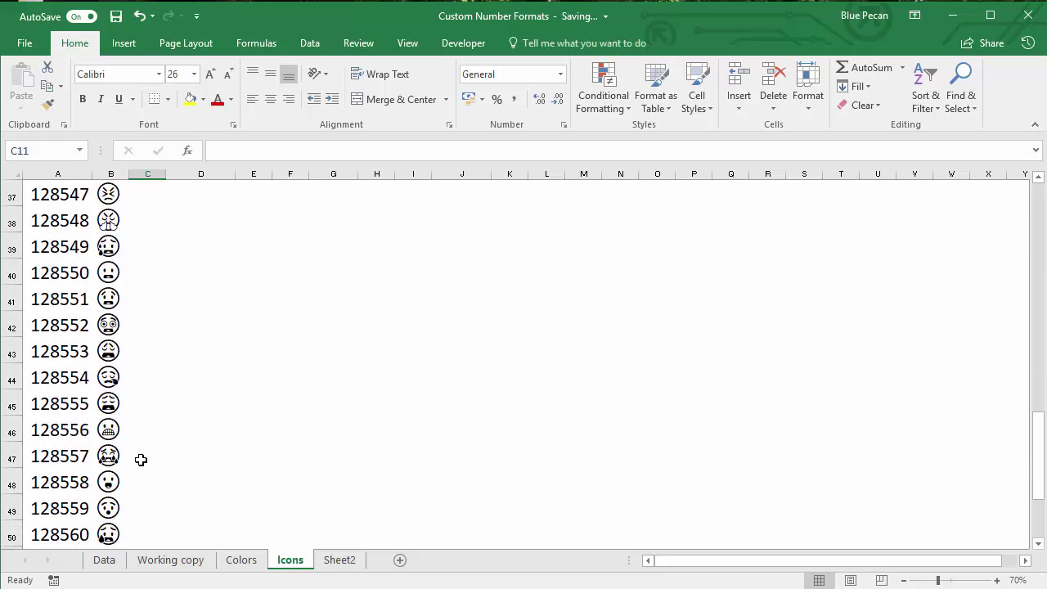
scroll(141, 460, "down", 3)
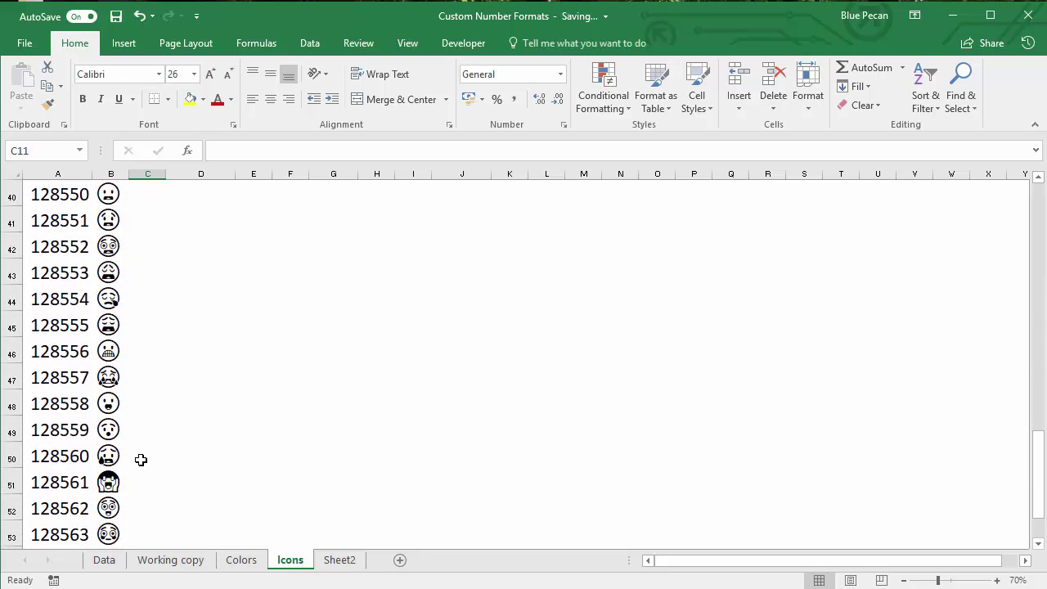
scroll(141, 460, "up", 3)
scroll(140, 460, "up", 4)
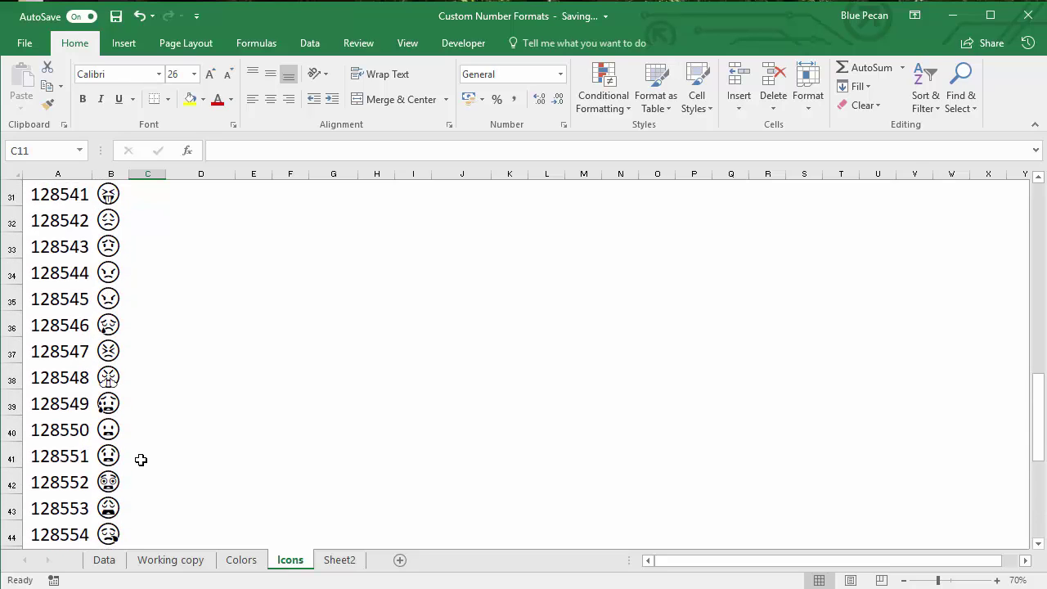
scroll(140, 459, "up", 4)
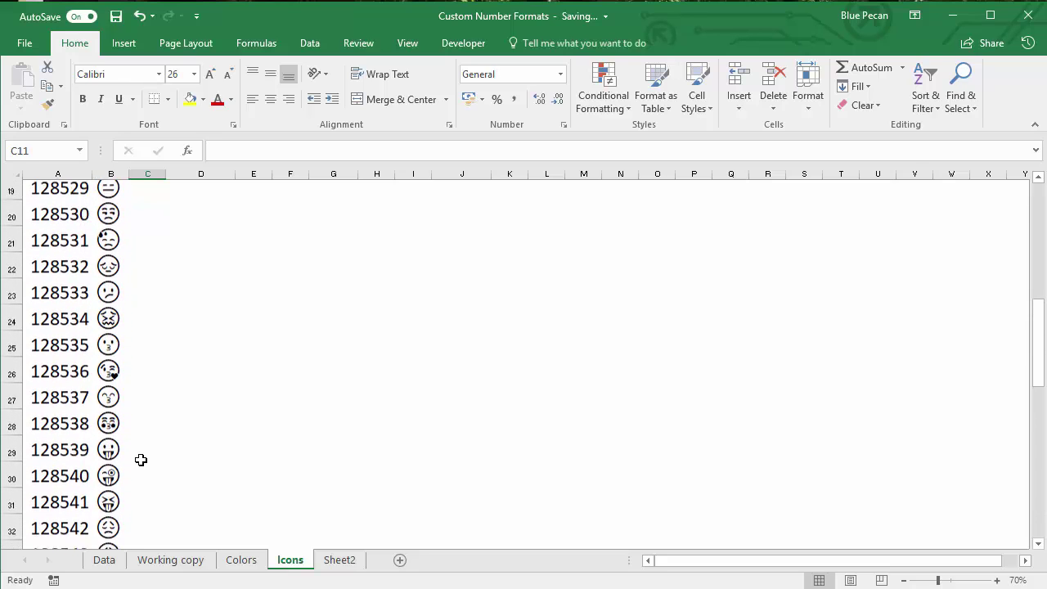
Copy the sunglasses emoji from B16 and paste it as a value into G1 of the Working copy sheet
left_click(108, 282)
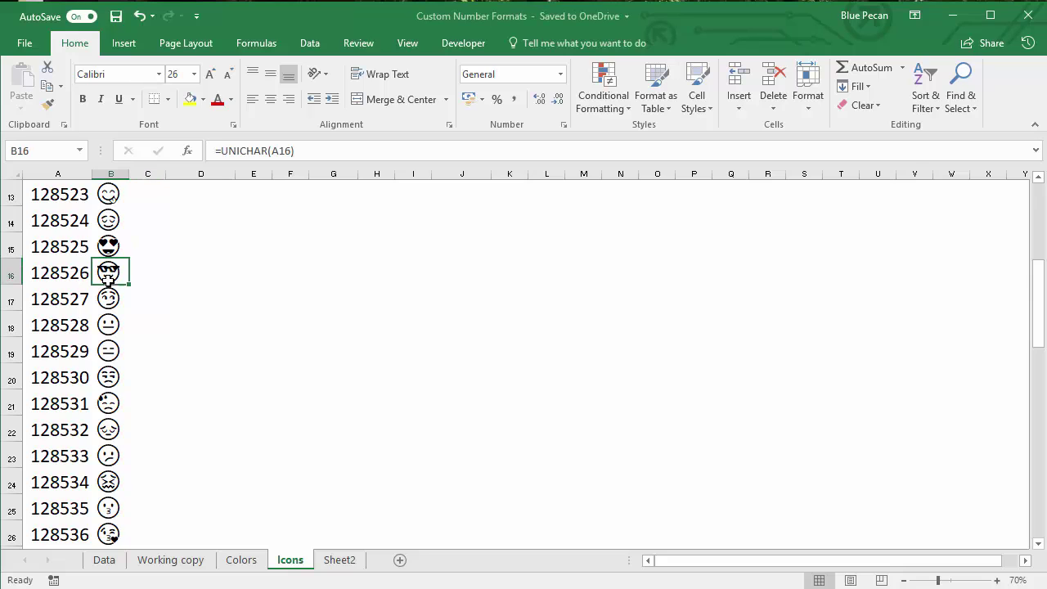
key("ctrl+c")
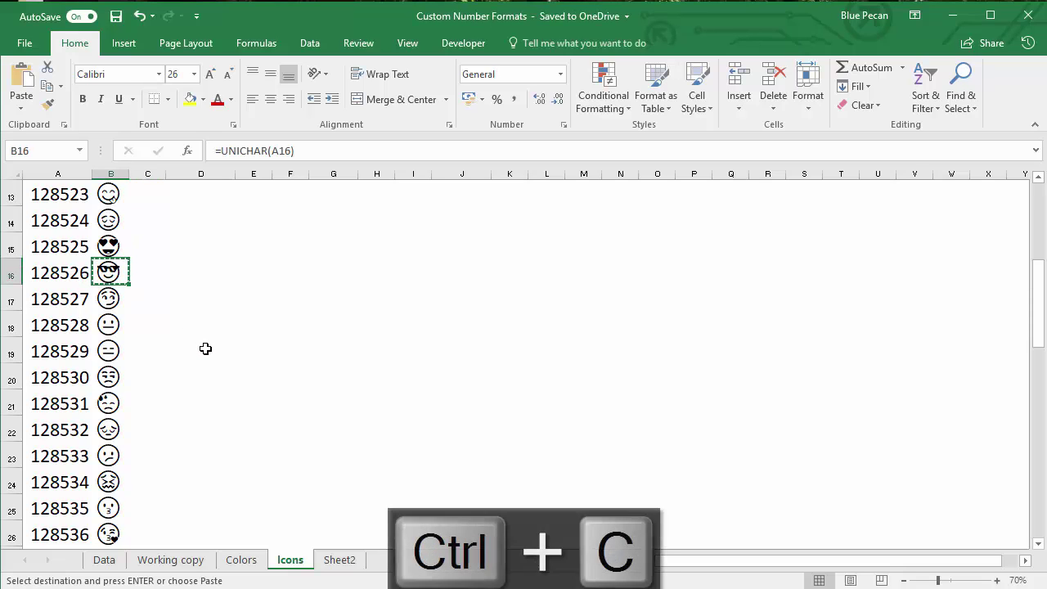
left_click(205, 564)
right_click(785, 200)
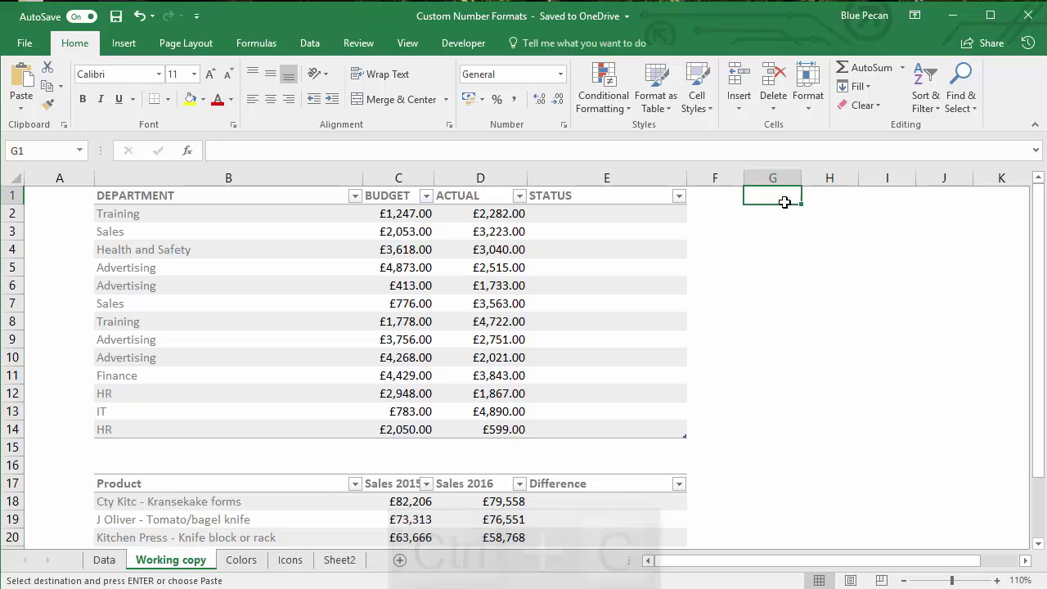
left_click(841, 277)
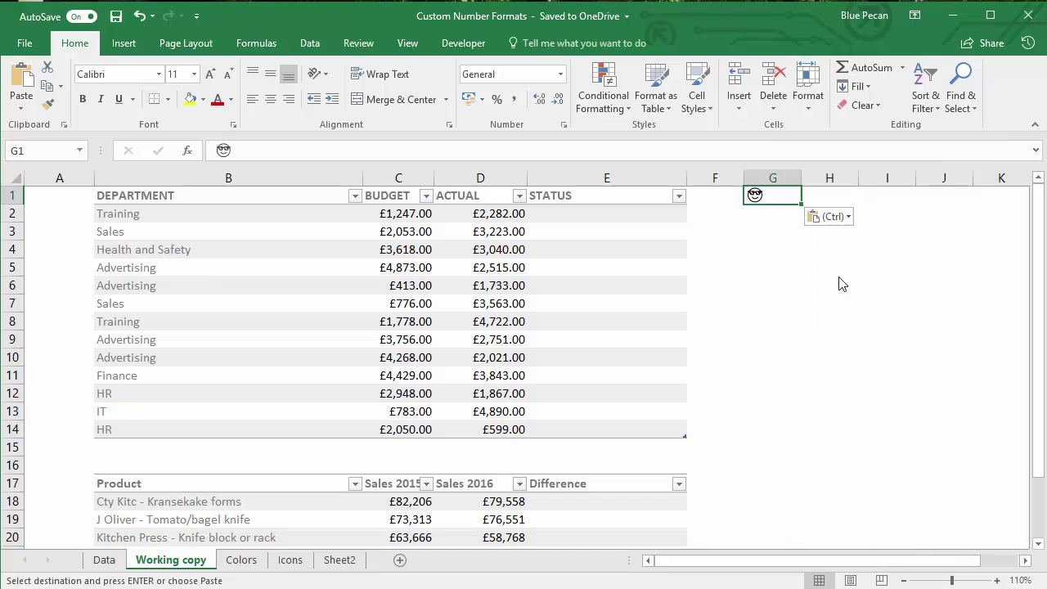
Copy the shocked-face emoji from B42 of the Icons sheet and paste it as a value into G2 of the Working copy sheet
left_click(767, 214)
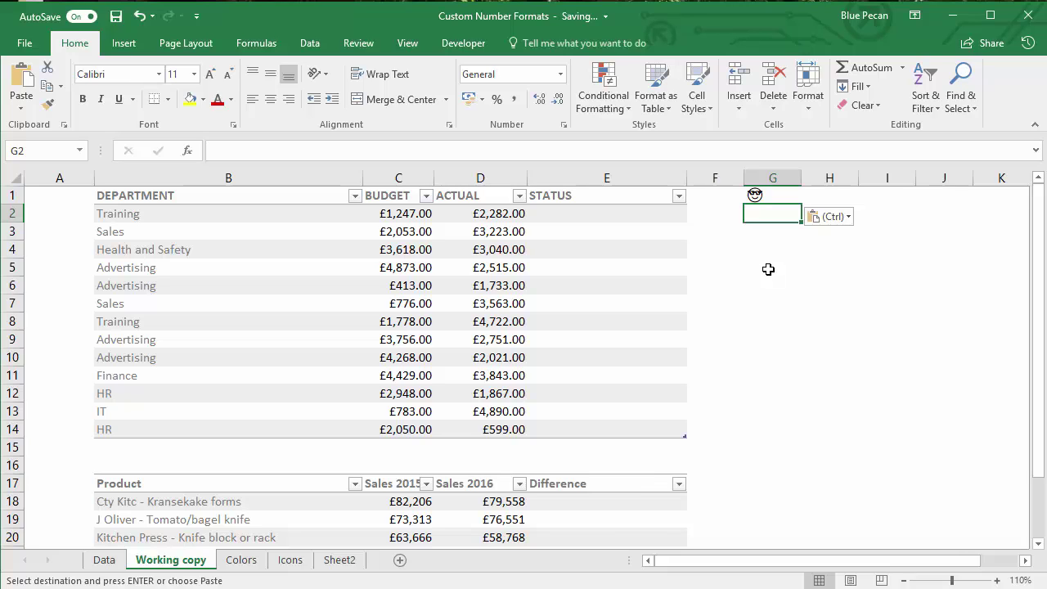
left_click(293, 560)
key("Escape")
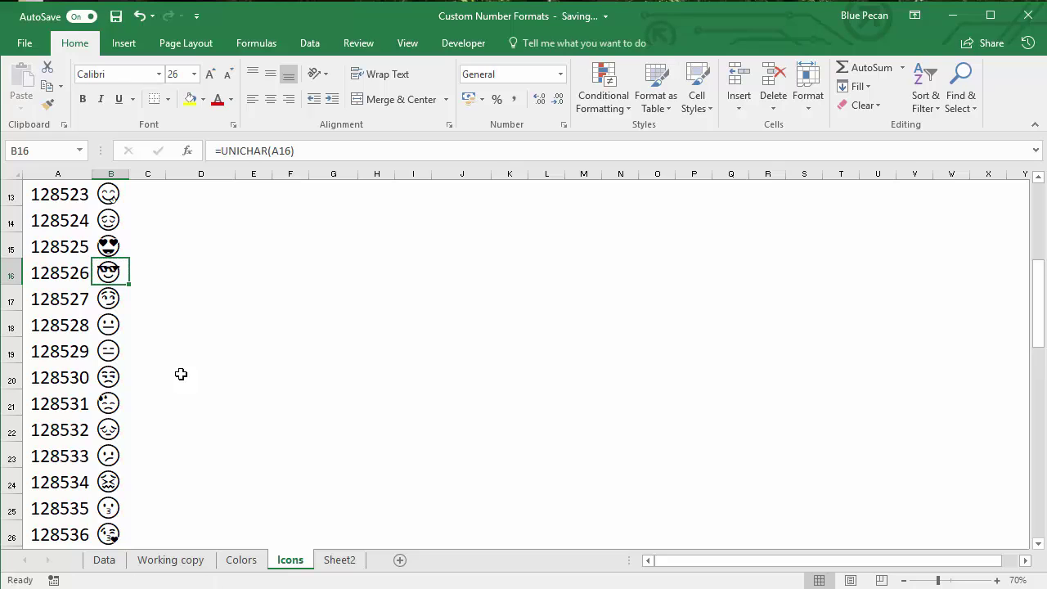
scroll(180, 374, "down", 1)
scroll(181, 374, "down", 1)
scroll(181, 374, "down", 1)
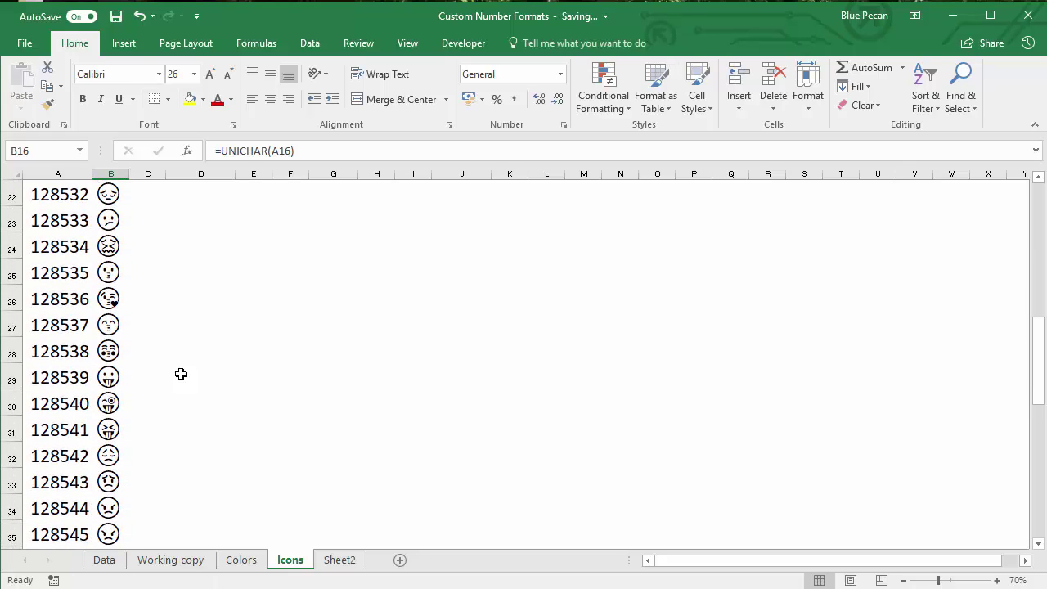
scroll(181, 374, "down", 2)
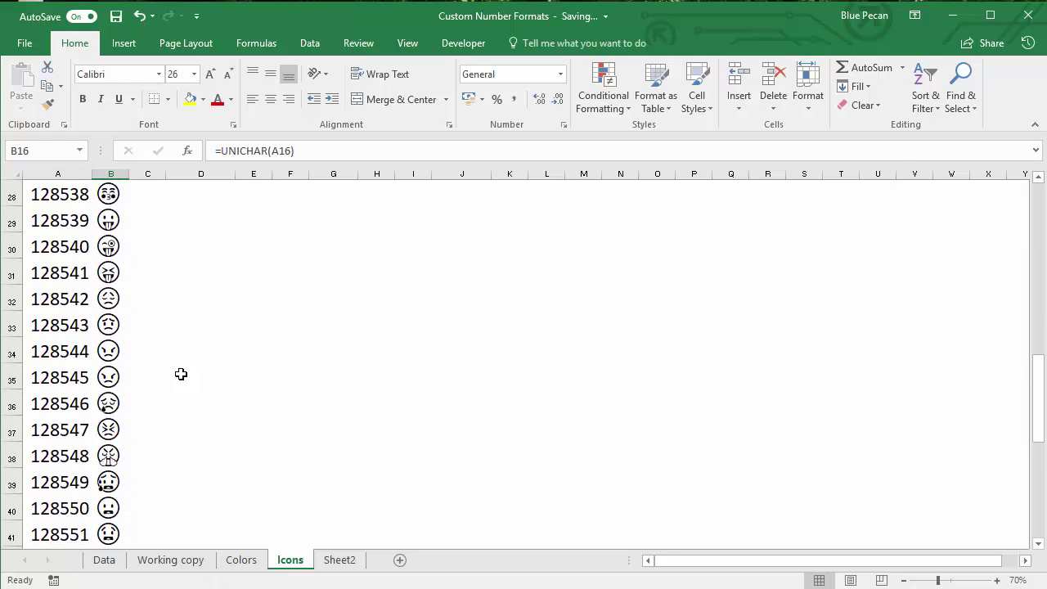
scroll(181, 374, "down", 1)
left_click(115, 484)
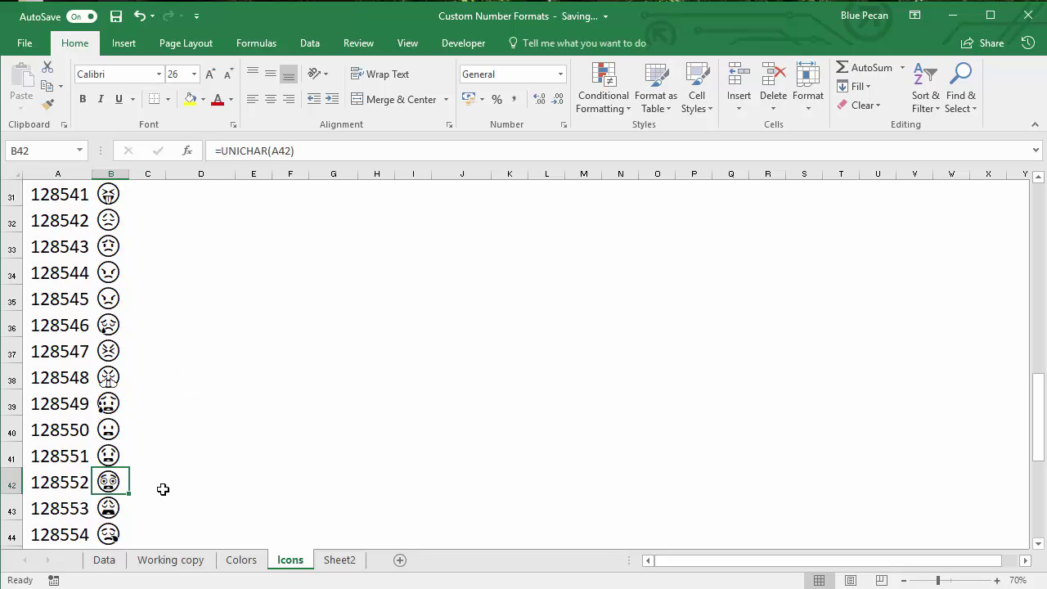
key("ctrl+c")
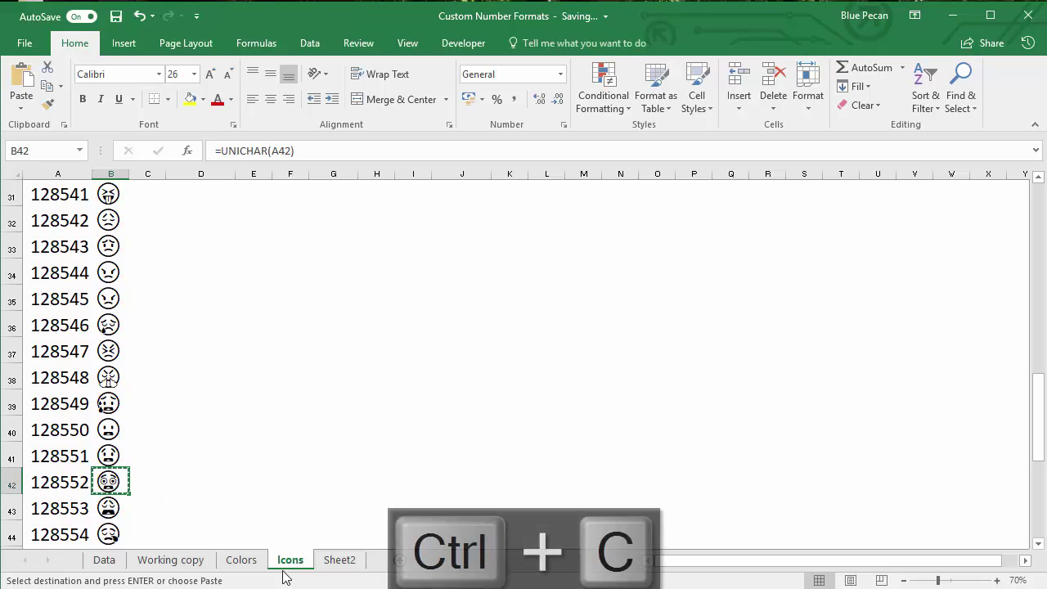
left_click(193, 563)
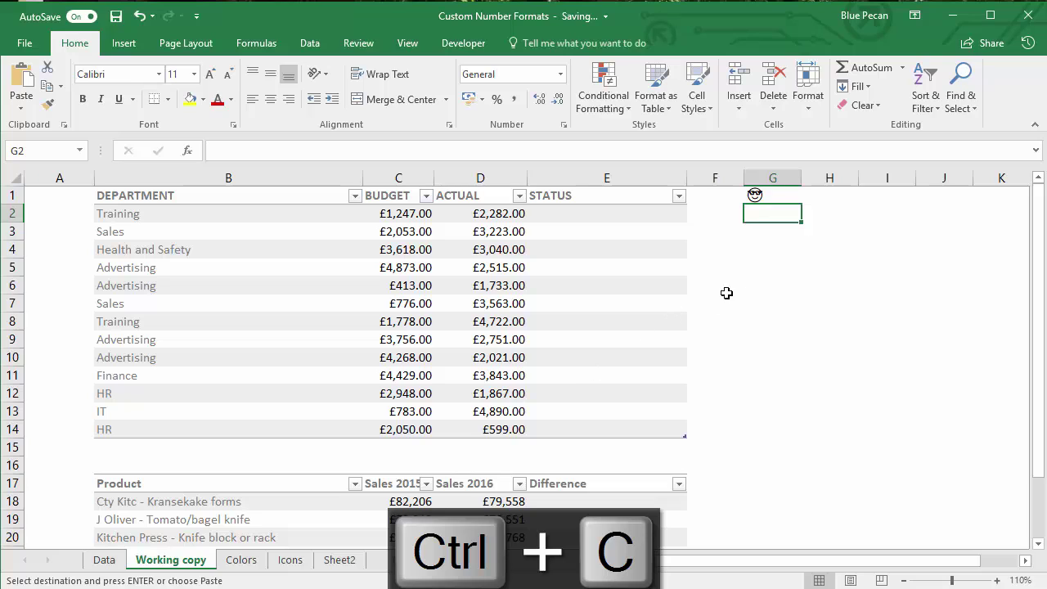
right_click(759, 217)
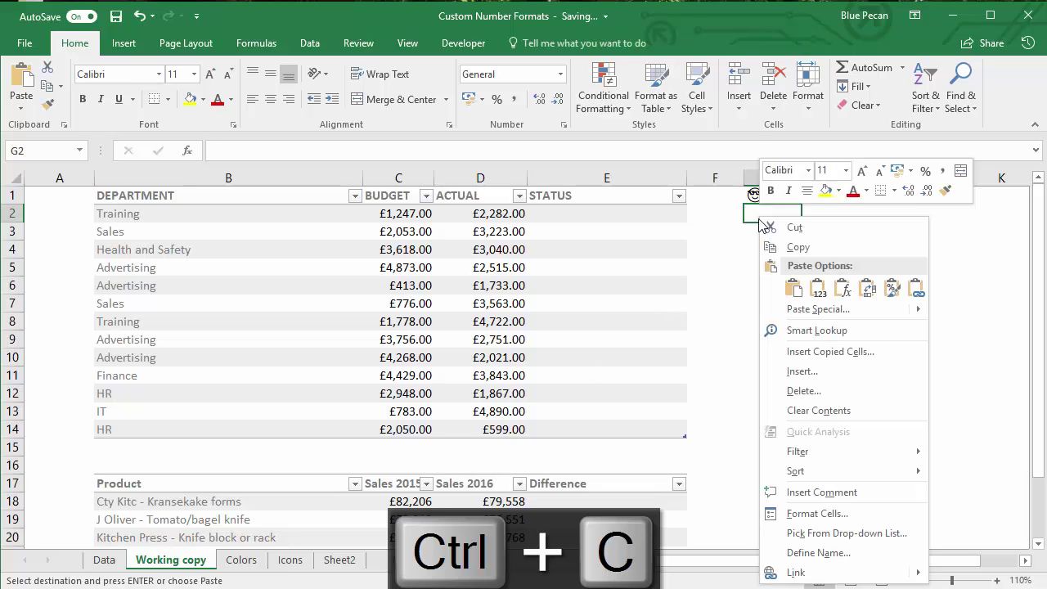
left_click(817, 288)
left_click(768, 287)
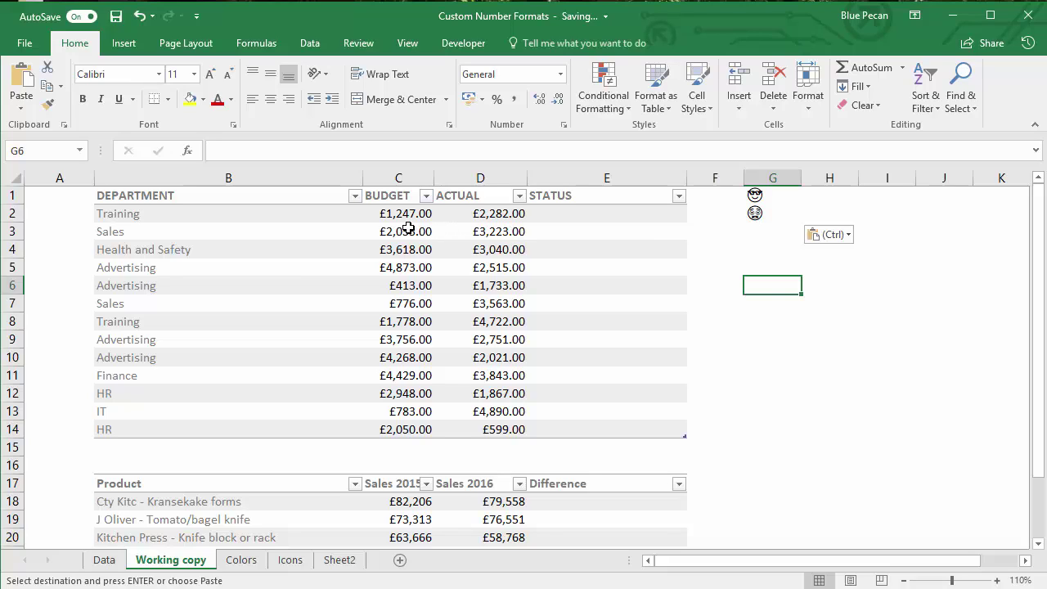
left_click(767, 216)
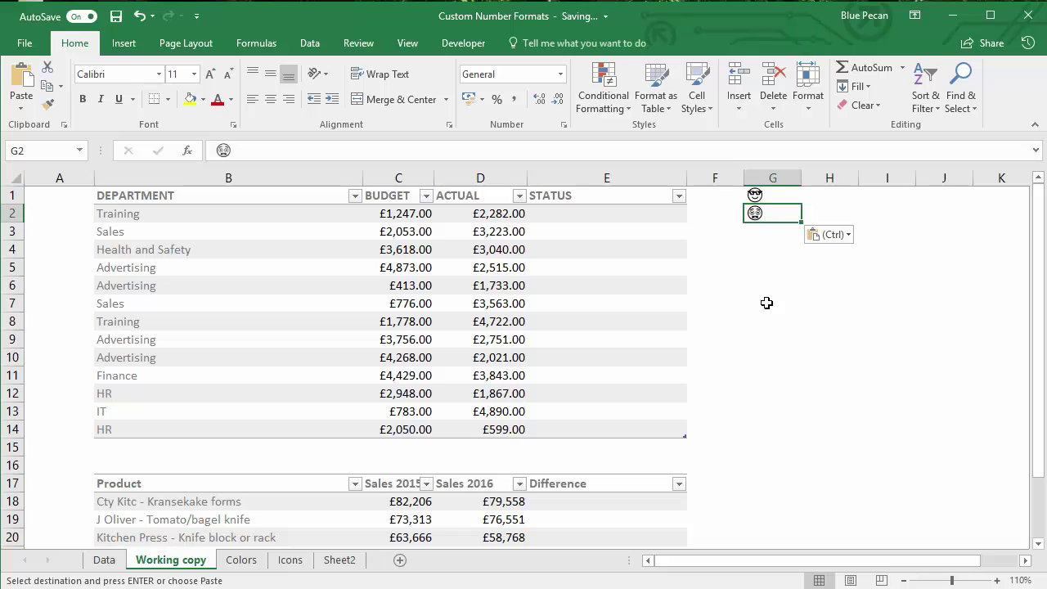
Look up the orange colour's number on the Colors sheet and enter 46 in H1 of the Working copy sheet
left_click(250, 564)
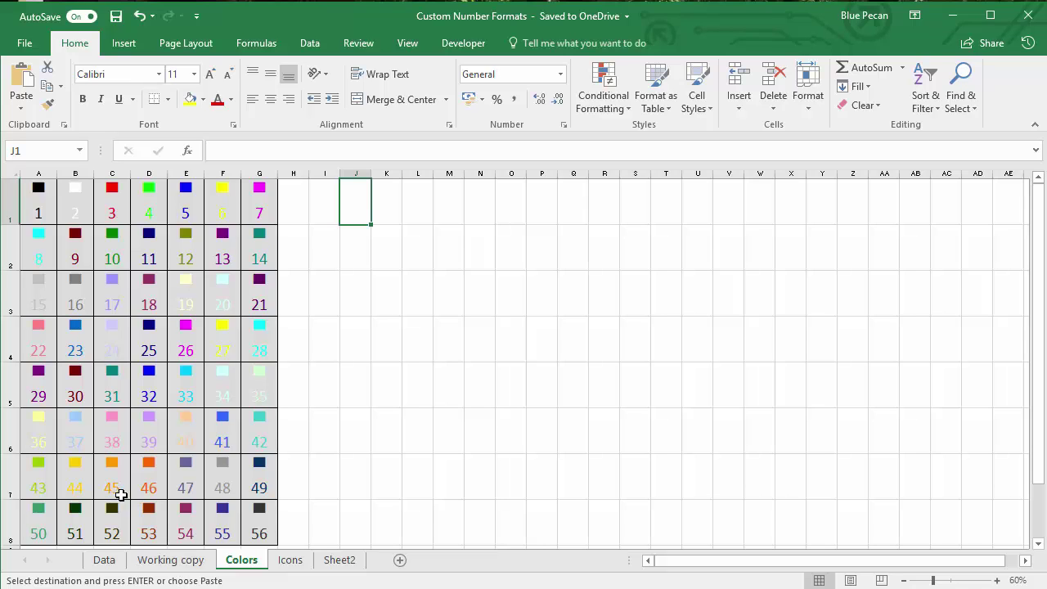
left_click(185, 563)
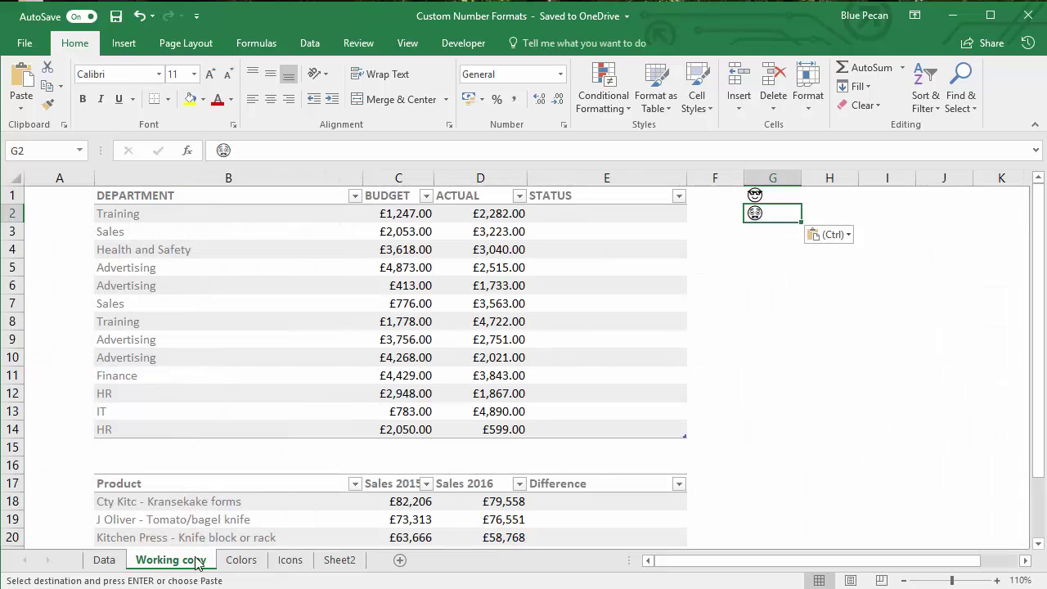
left_click(829, 193)
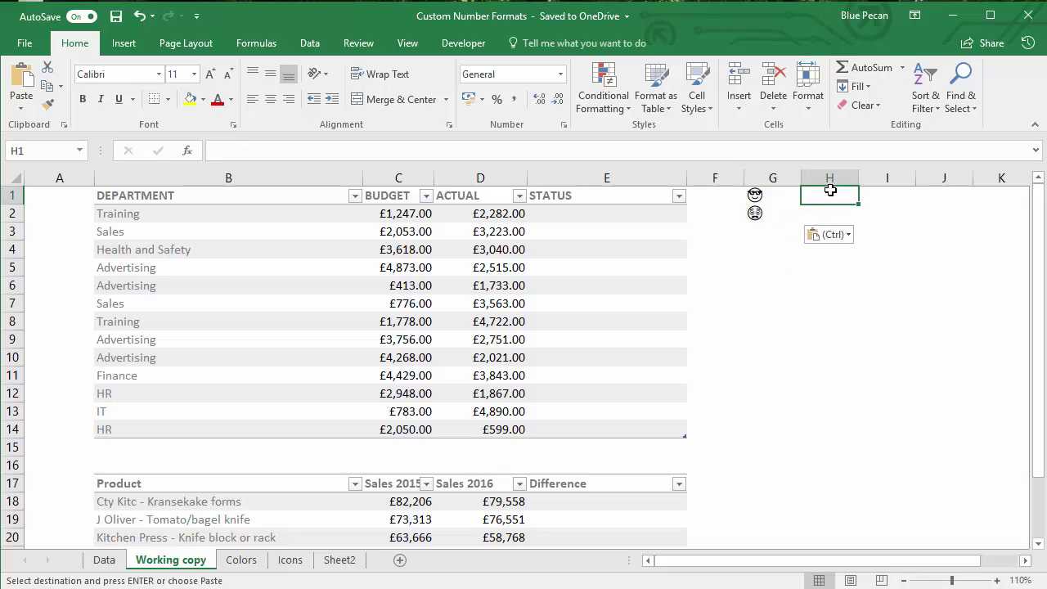
type("46")
key("Return")
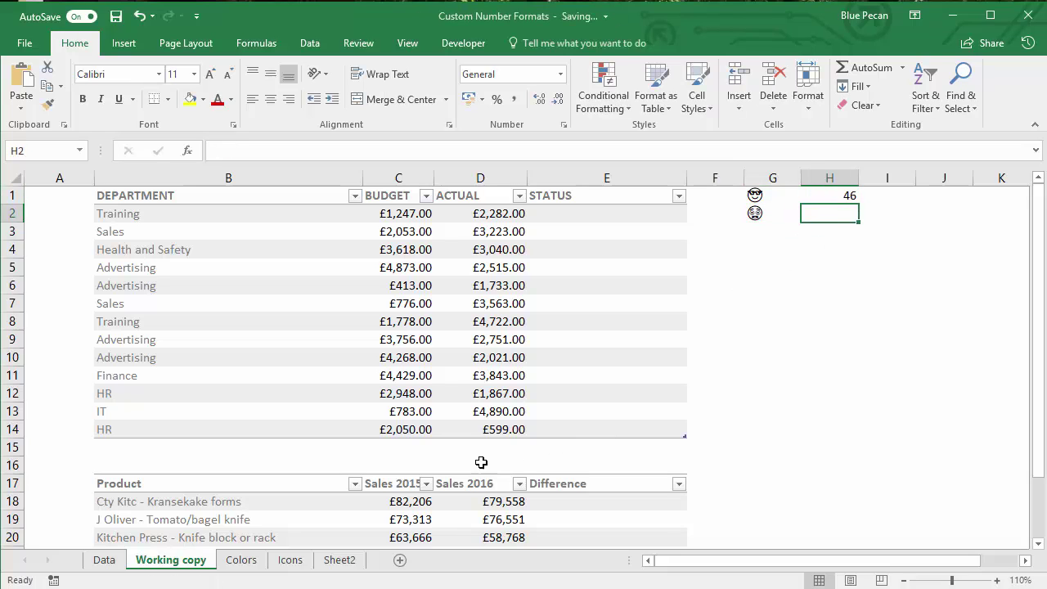
Look up the red colour's number on the Colors sheet and enter 3 in H2 of the Working copy sheet
left_click(243, 561)
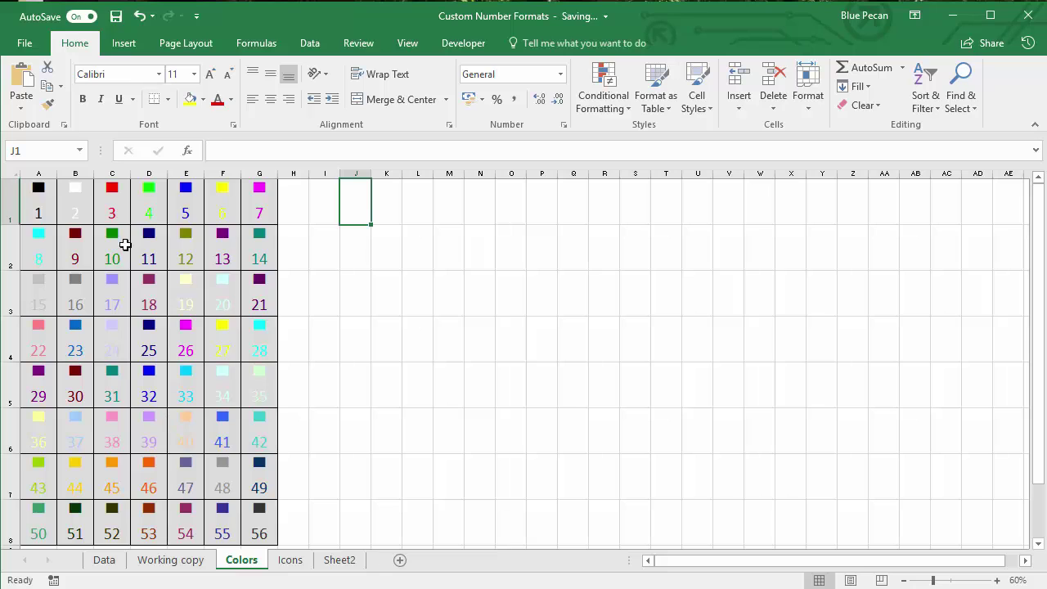
left_click(180, 560)
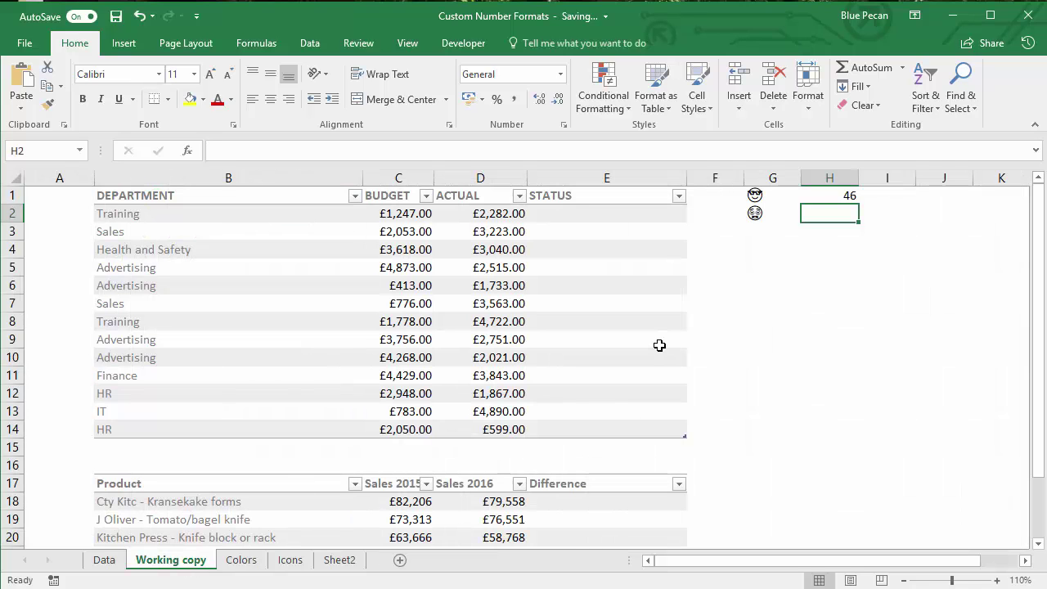
type("3")
left_click(738, 356)
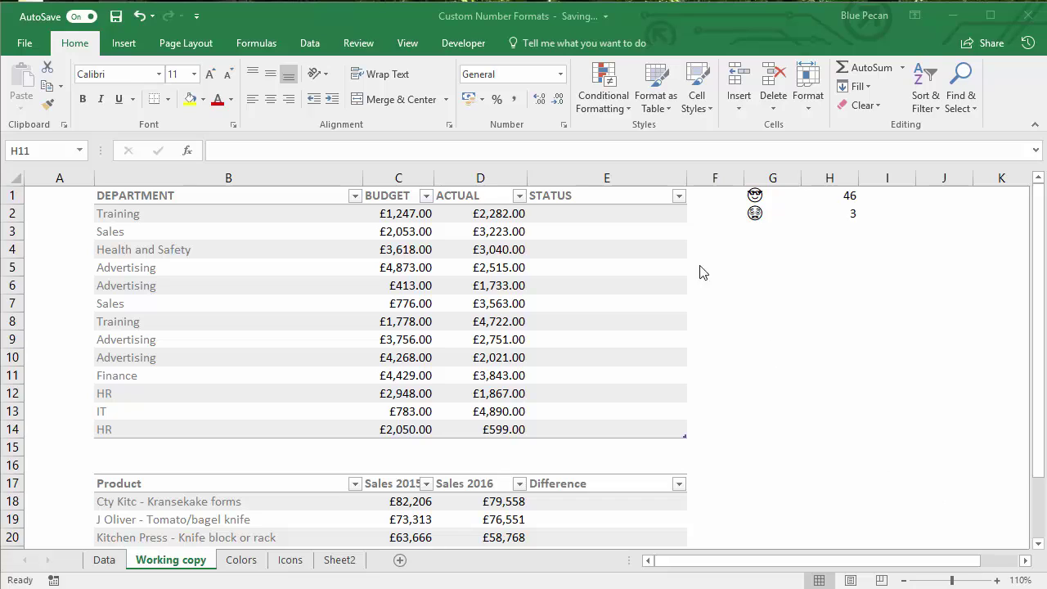
left_click(611, 215)
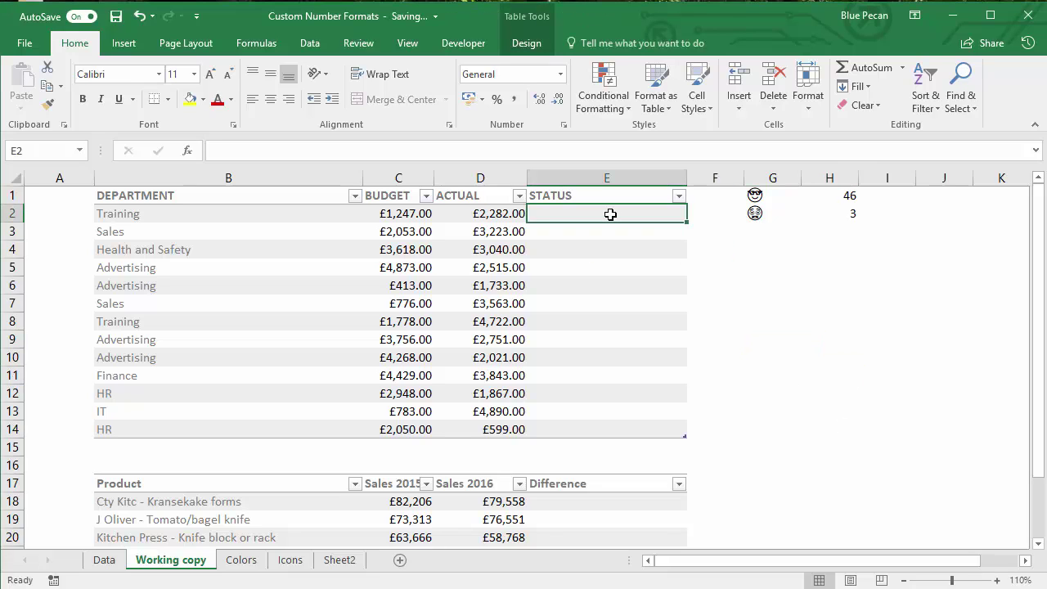
type("=")
left_click(418, 211)
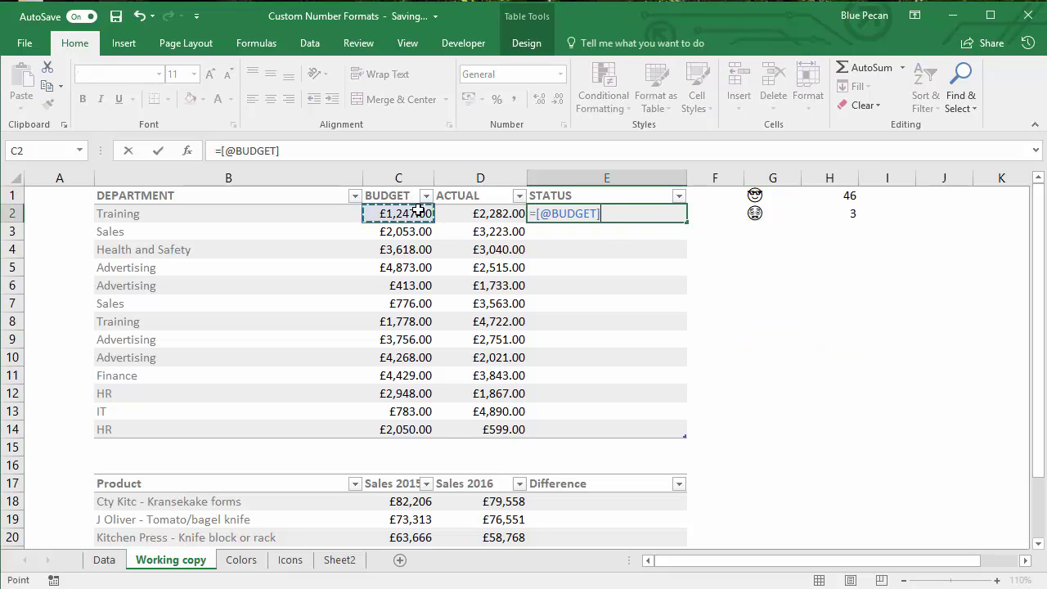
type("-")
left_click(481, 214)
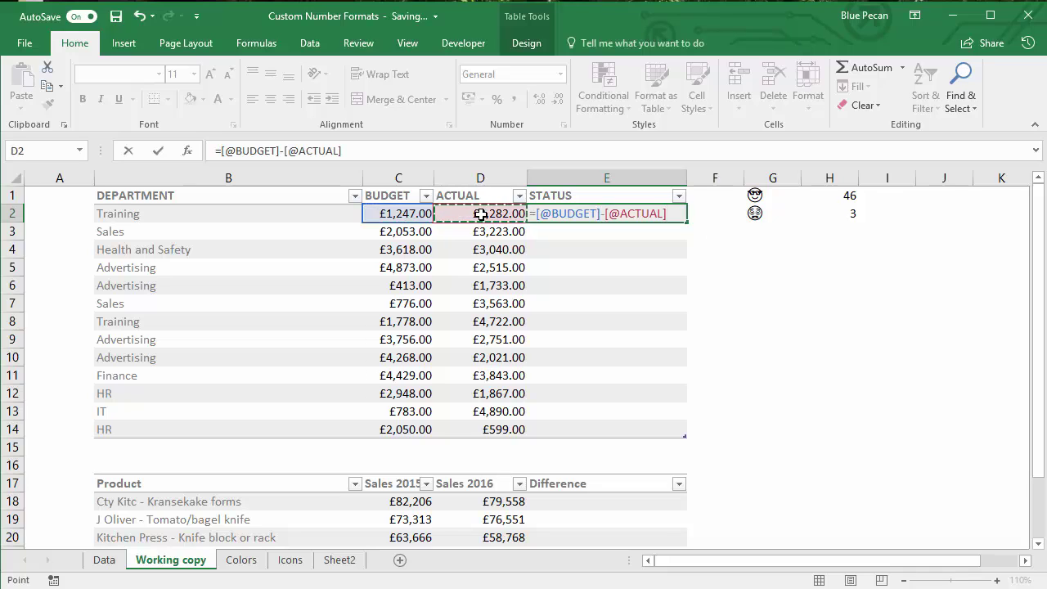
key("Return")
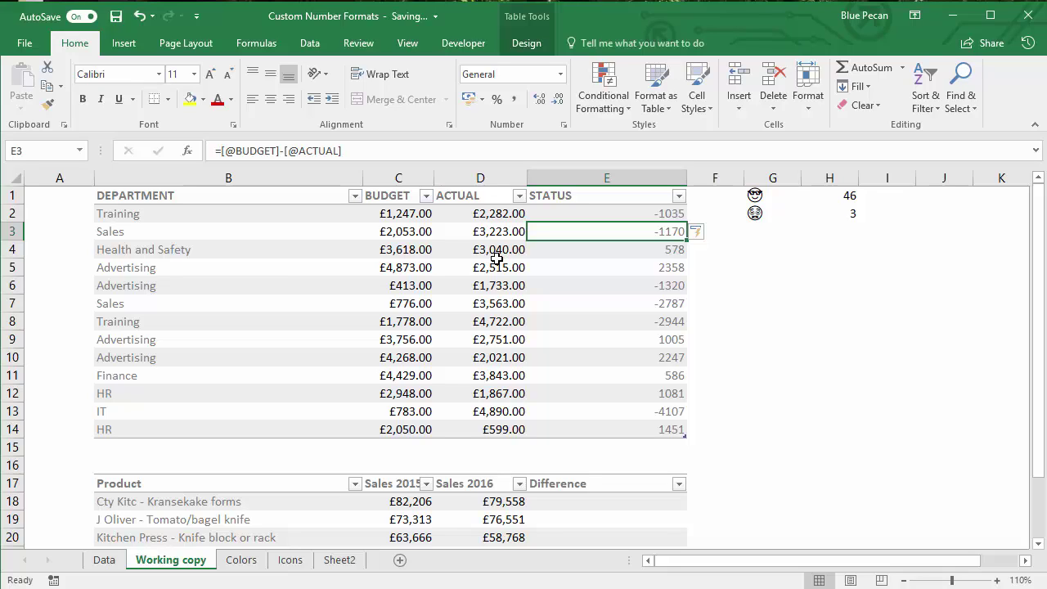
Copy both emojis from G1:G2 and paste them as the custom number format code for the STATUS cells E2:E14
left_click_drag(773, 197, 775, 213)
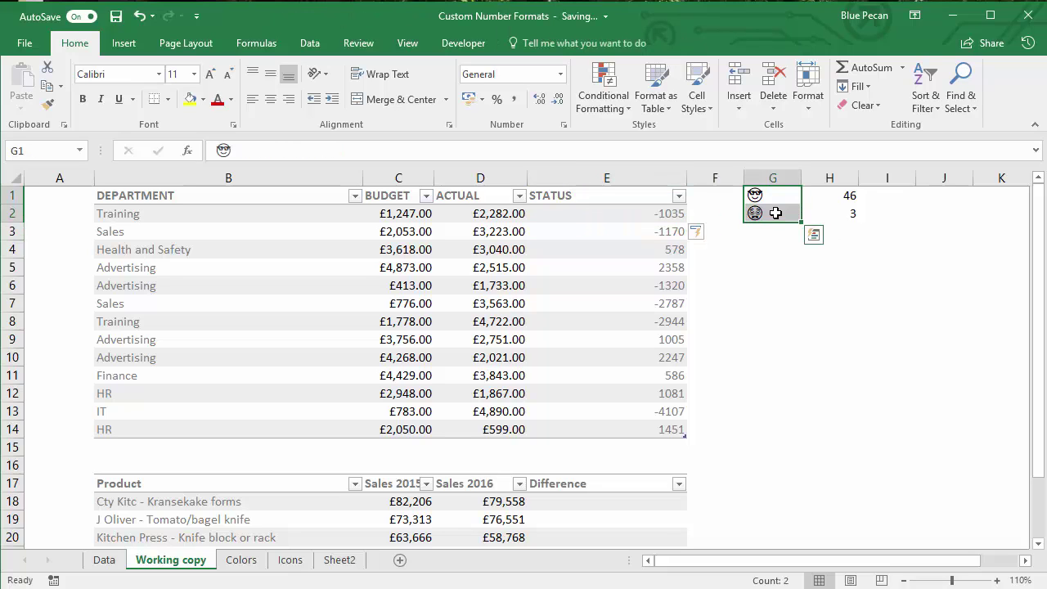
key("ctrl+c")
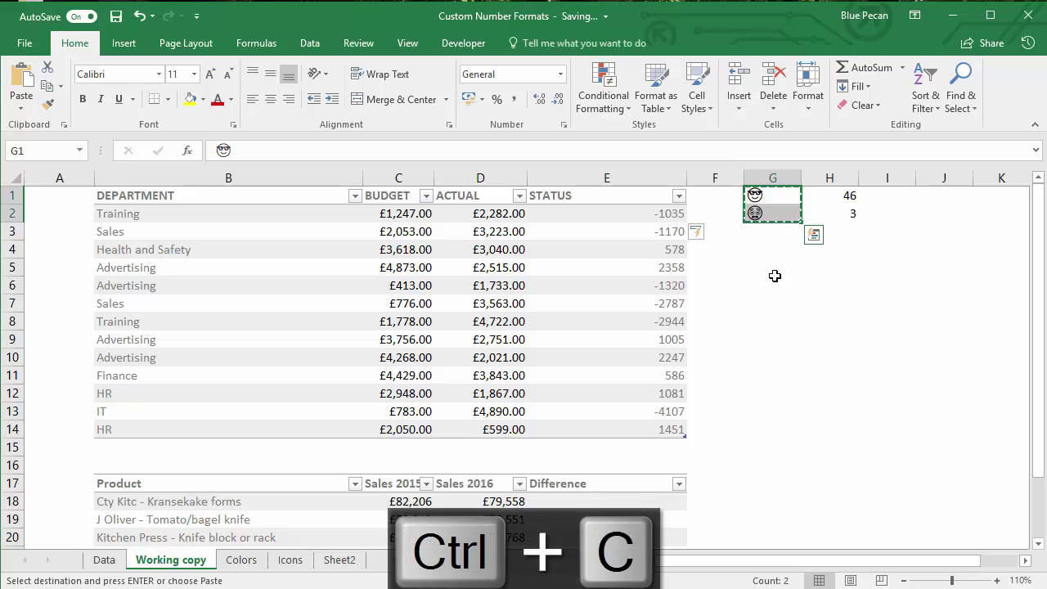
left_click_drag(649, 216, 673, 428)
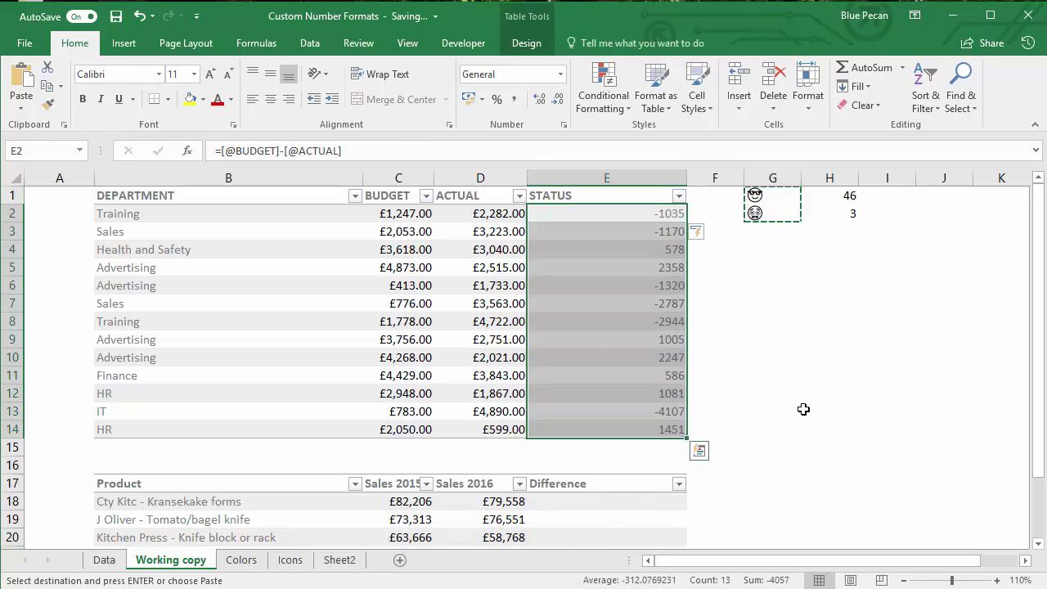
key("ctrl+1")
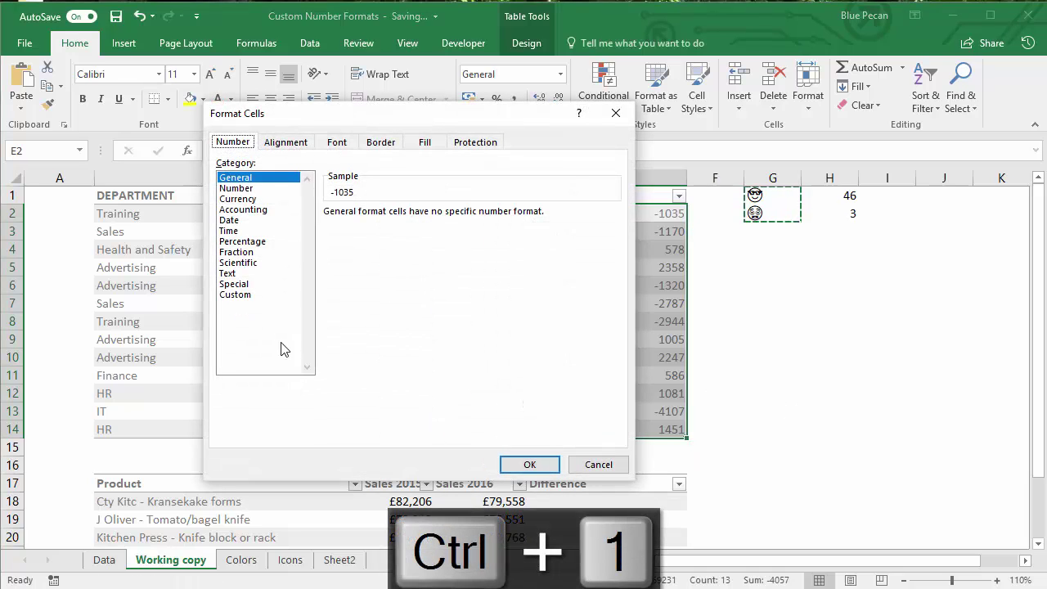
left_click(250, 296)
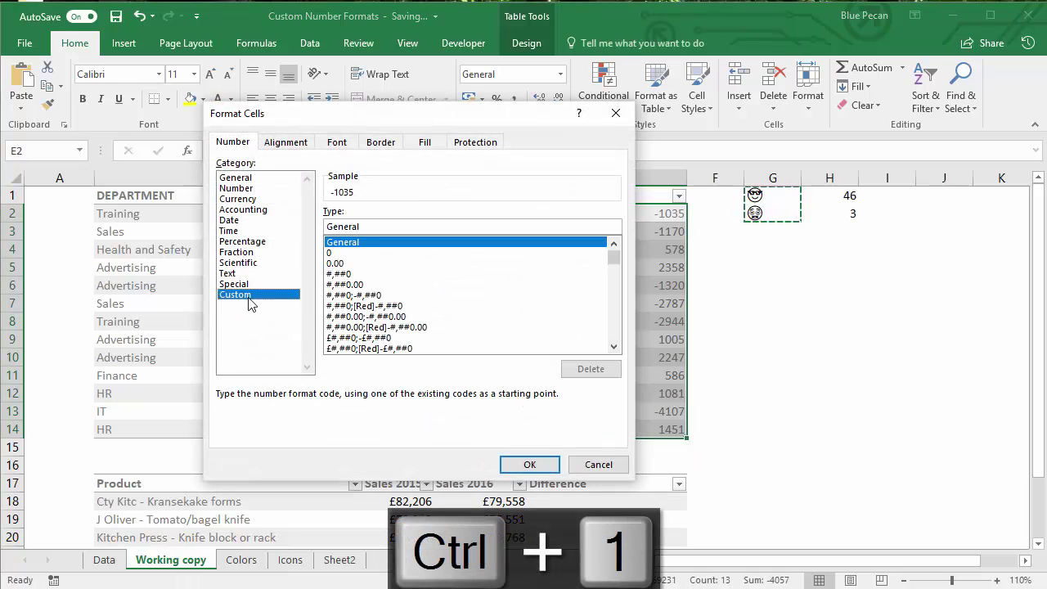
double_click(367, 225)
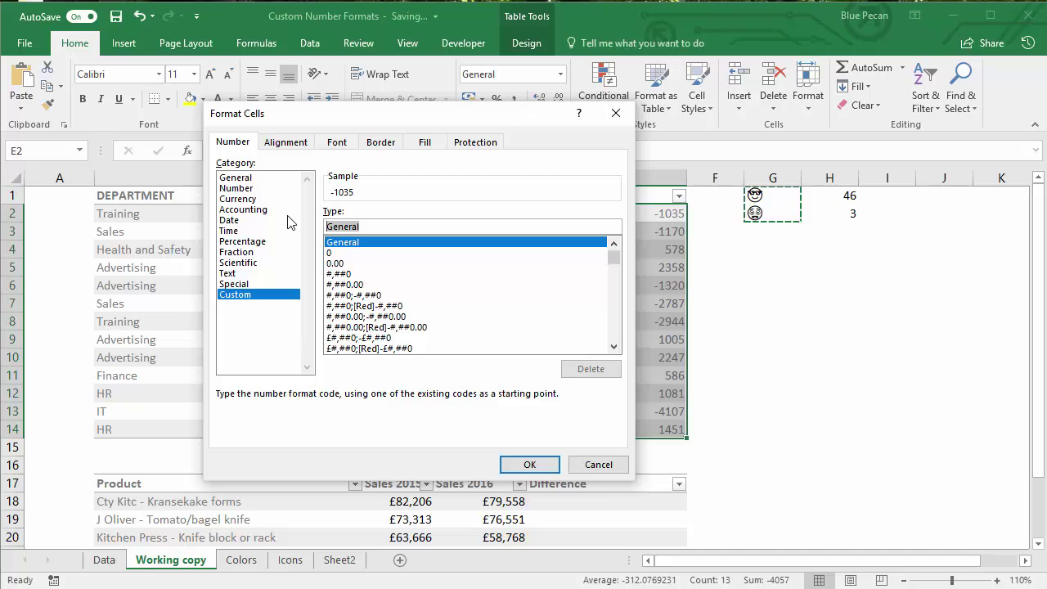
key("ctrl+v")
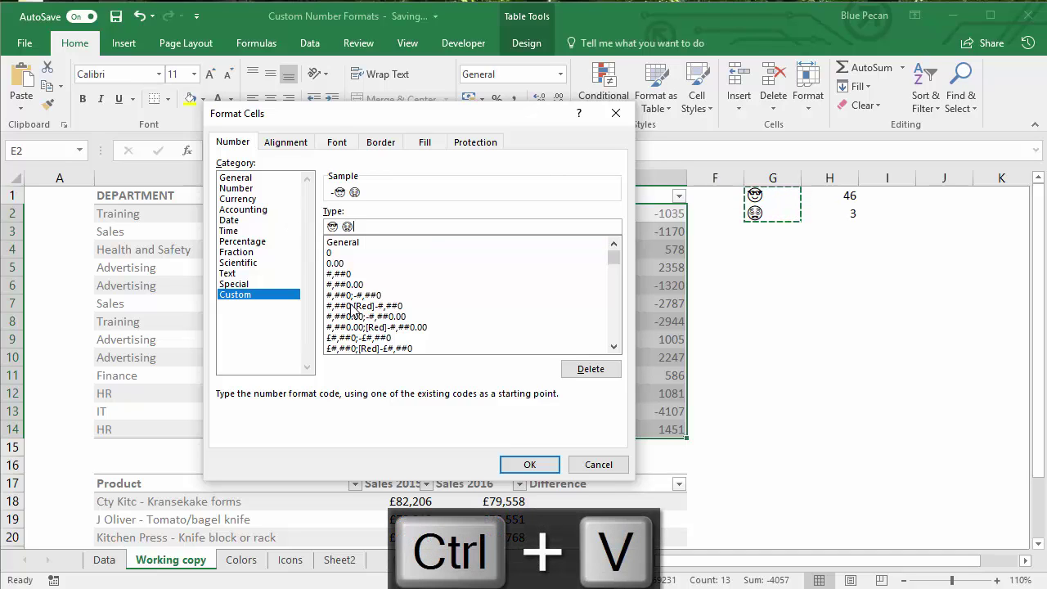
left_click_drag(326, 119, 287, 121)
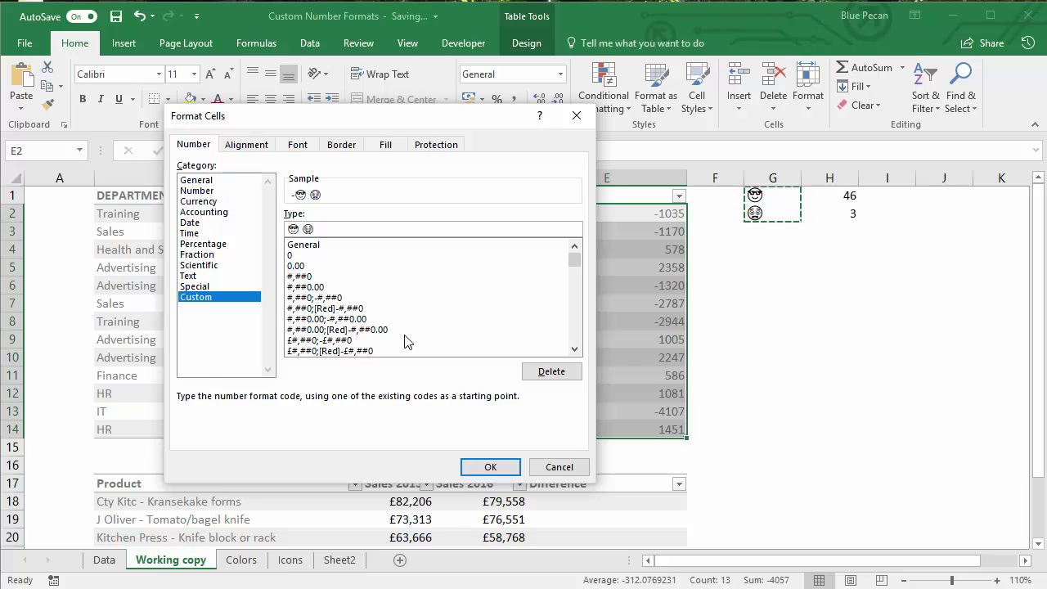
Put the sunglasses emoji and the text No Worries in quotation marks and close the positive section with a semicolon
key("Home")
type("\"")
type("No Worries\"")
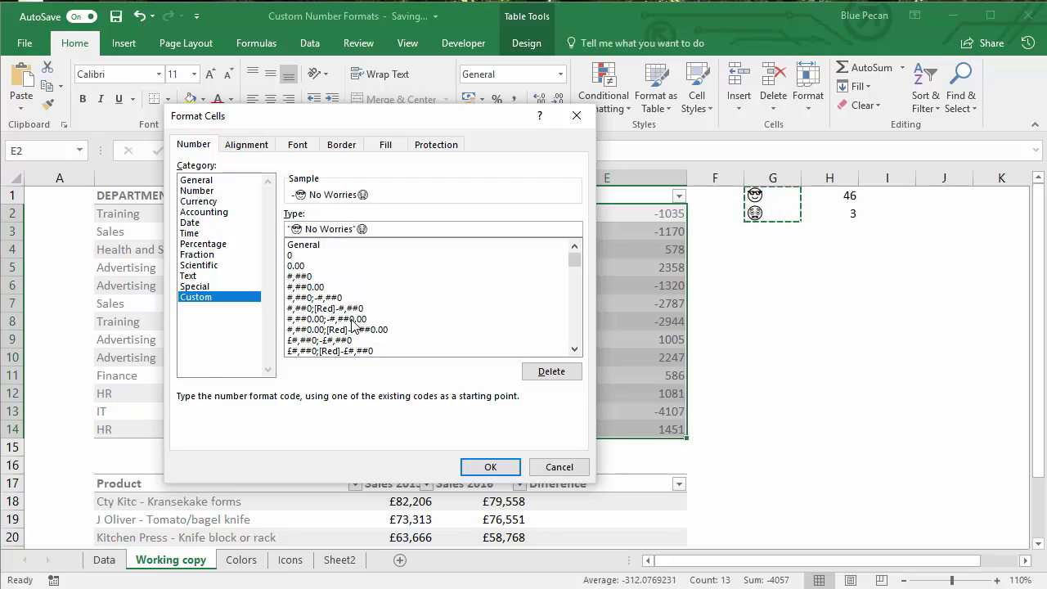
type(";")
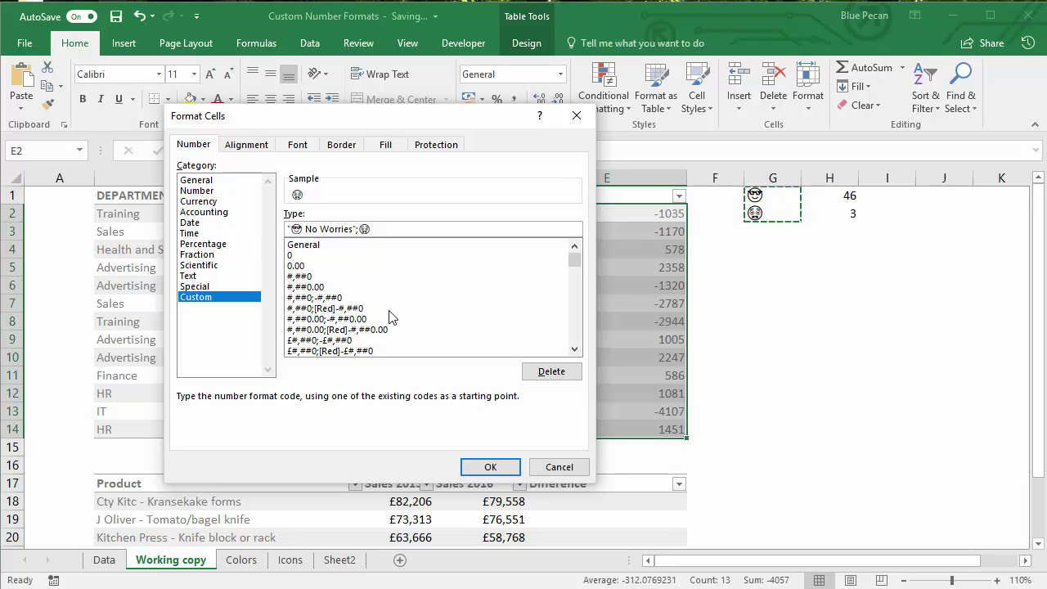
Add the colour code [Color46] in front of the positive section of the format code
type("[Co")
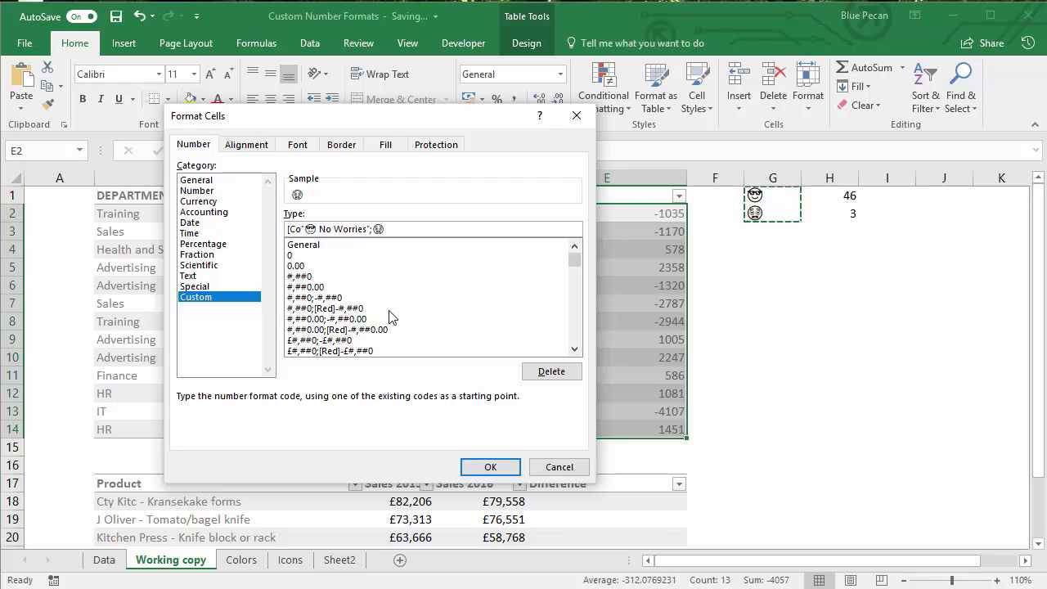
type("lor")
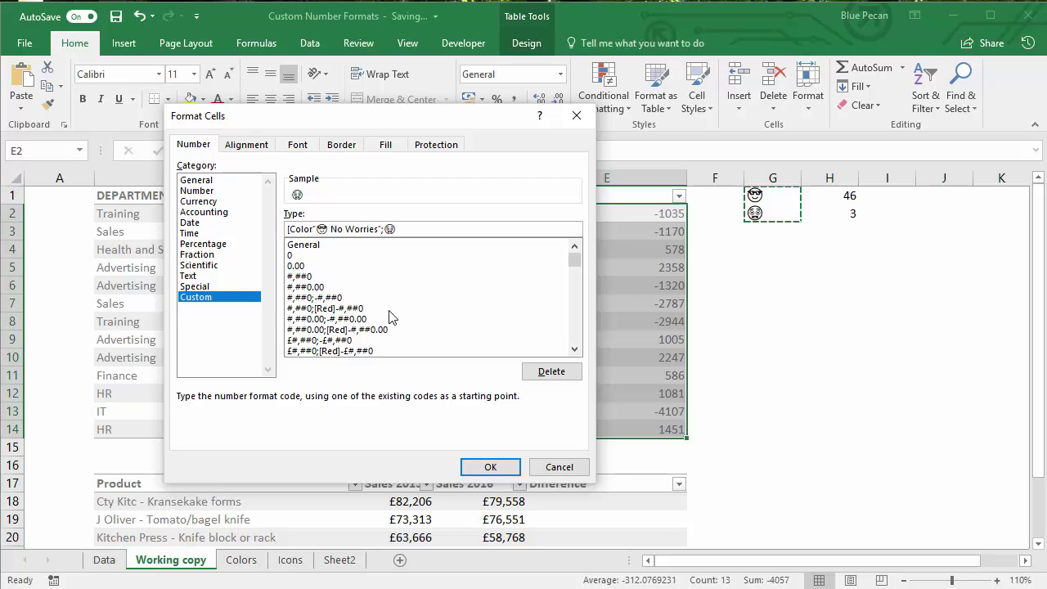
type("46")
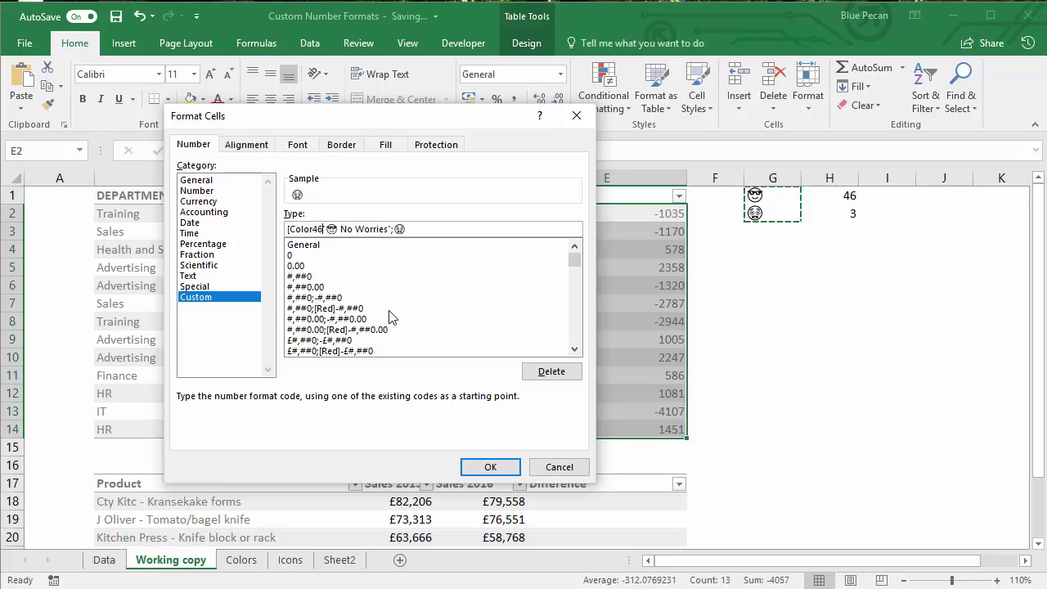
type("]")
Add the colour code [Color3] and an opening quotation mark before the shocked-face emoji in the negative section
key("End")
key("Left")
type(";")
type("\";[")
type("Color")
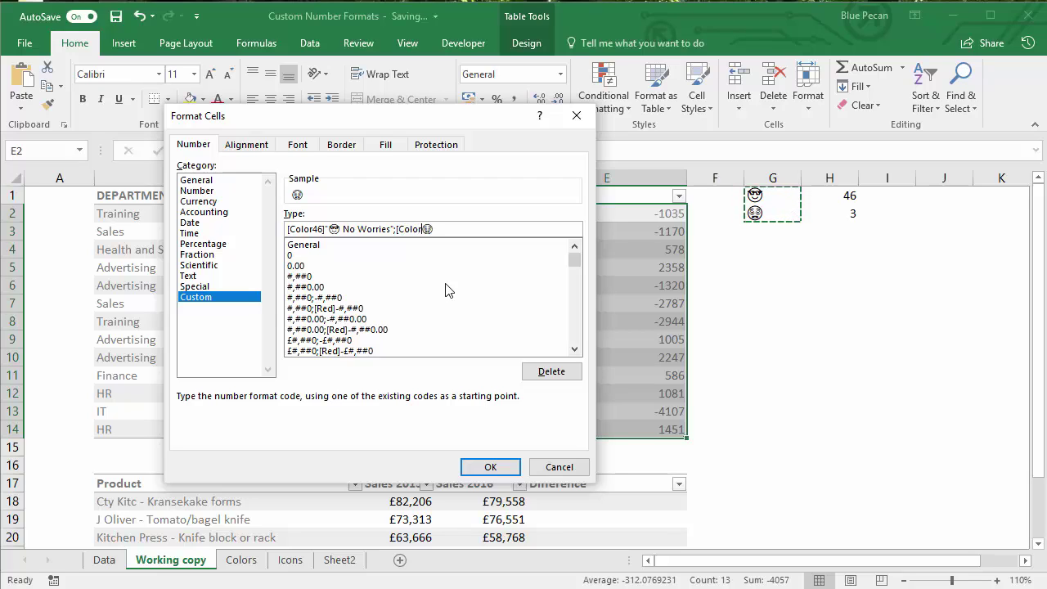
type("3]\"")
Complete the negative section with the text OVERBUDGET BY, a closing quotation mark and £#,###, and apply the format
key("End")
type("\"")
type("OVERBUDGET \"")
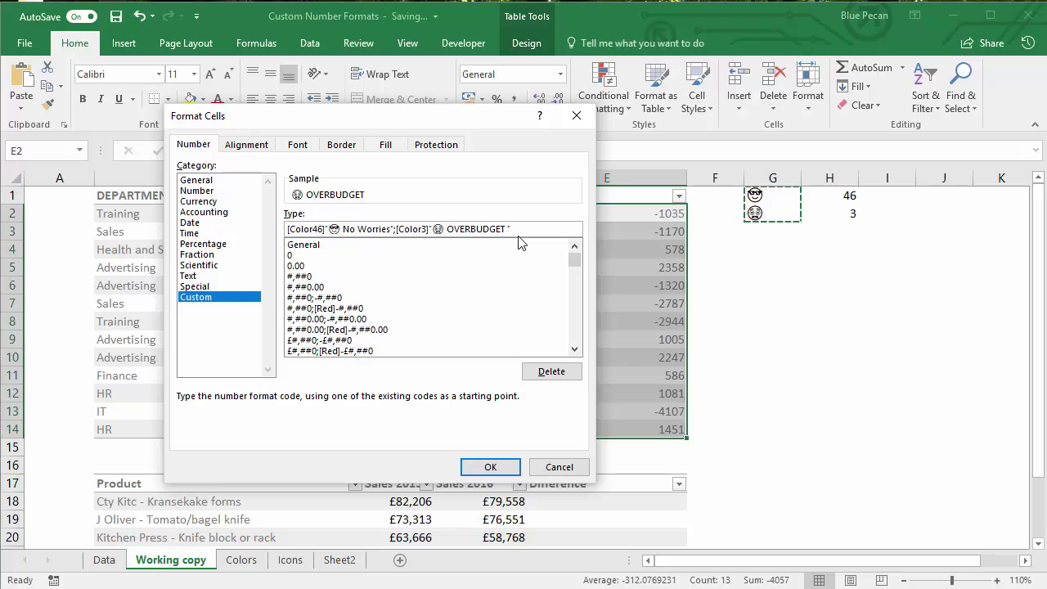
type("BY")
key("End")
type("£#,###")
left_click(501, 467)
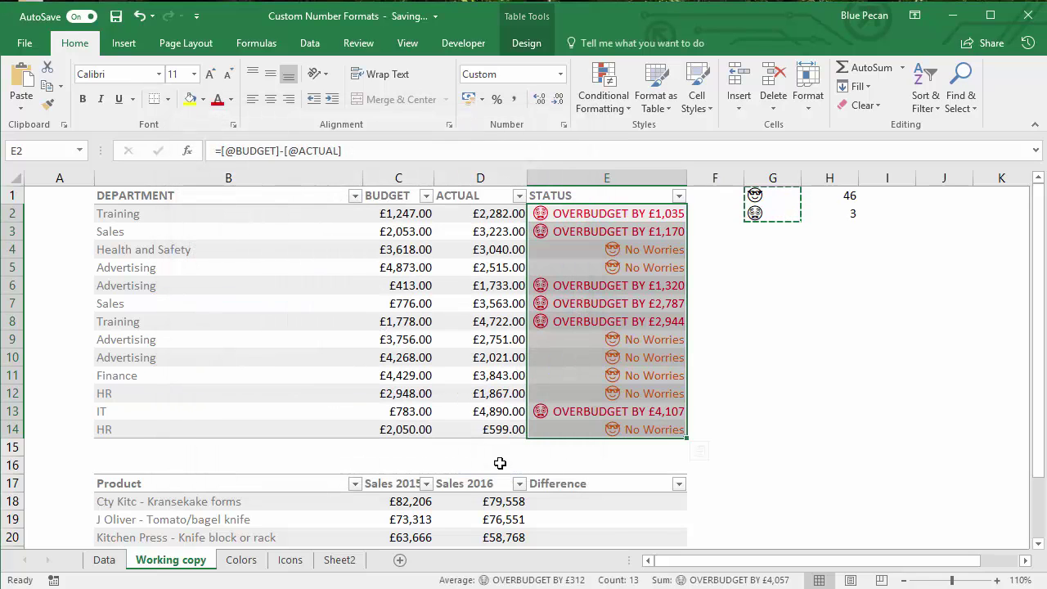
Reopen the custom number format of the STATUS cells E2:E14 and review the end of its code
left_click(564, 212)
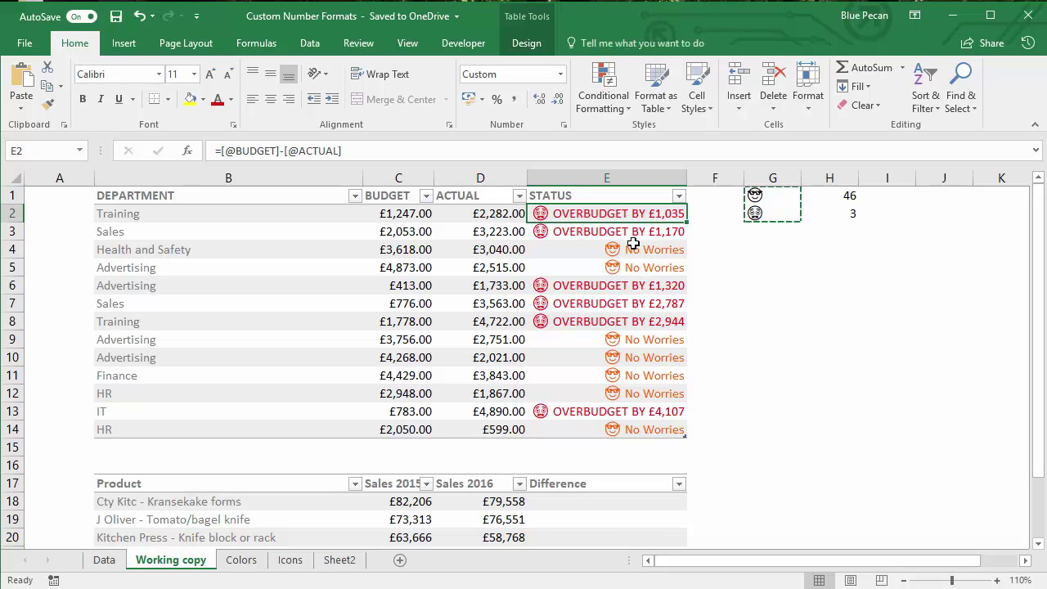
left_click_drag(630, 215, 671, 409)
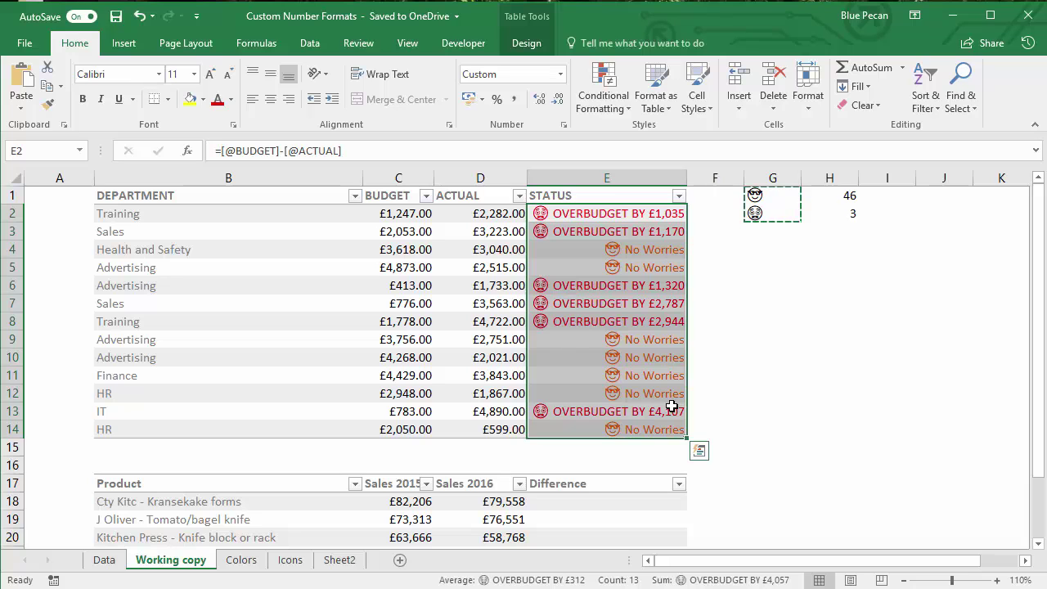
key("ctrl+1")
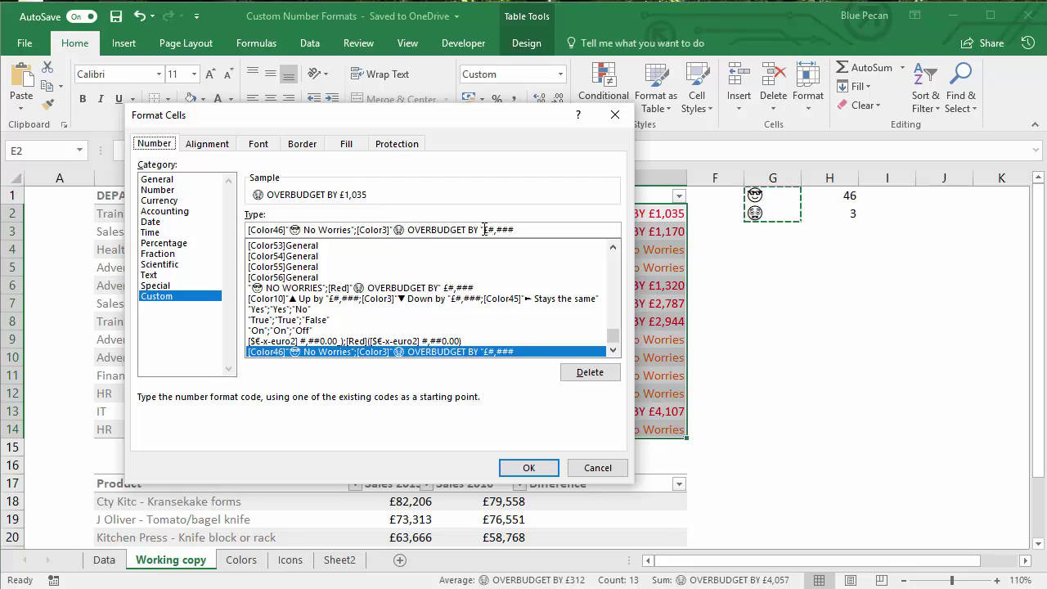
left_click(513, 231)
type("\"")
left_click(520, 232)
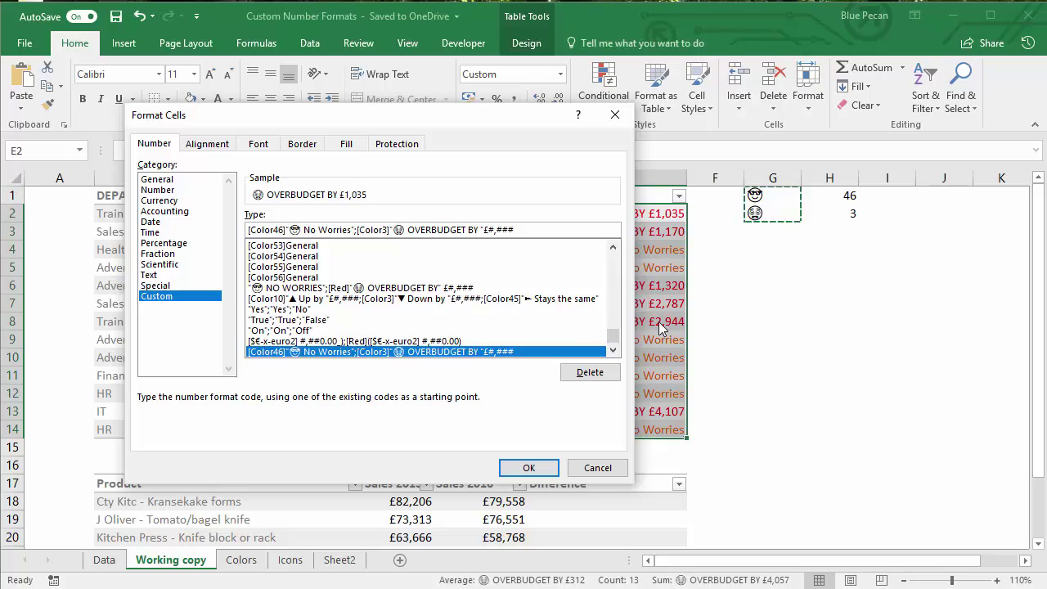
left_click(531, 466)
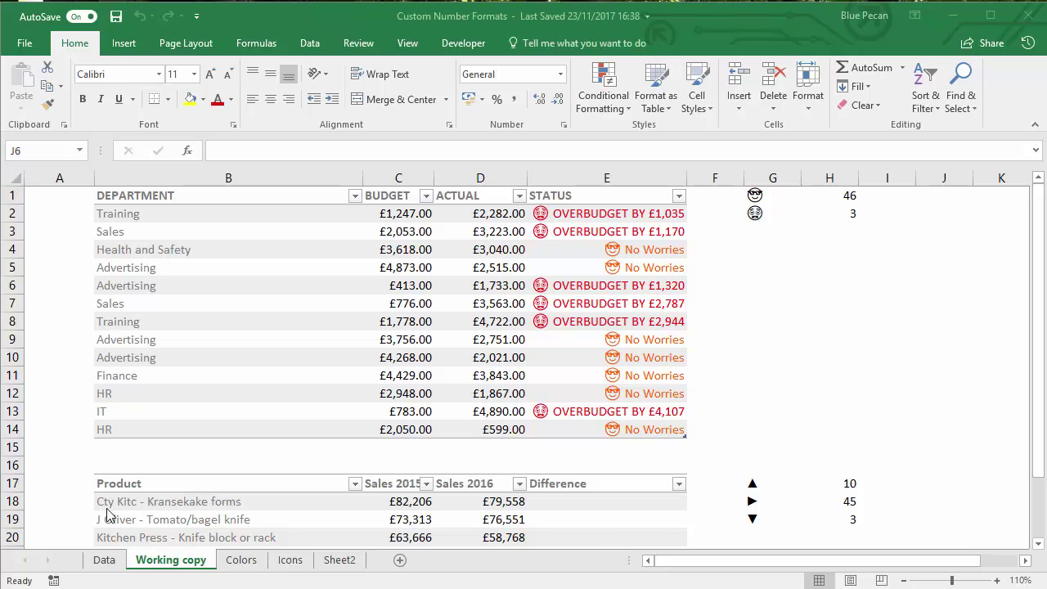
View the finished Difference column on the Data sheet and return to the product table on the Working copy sheet
left_click(104, 563)
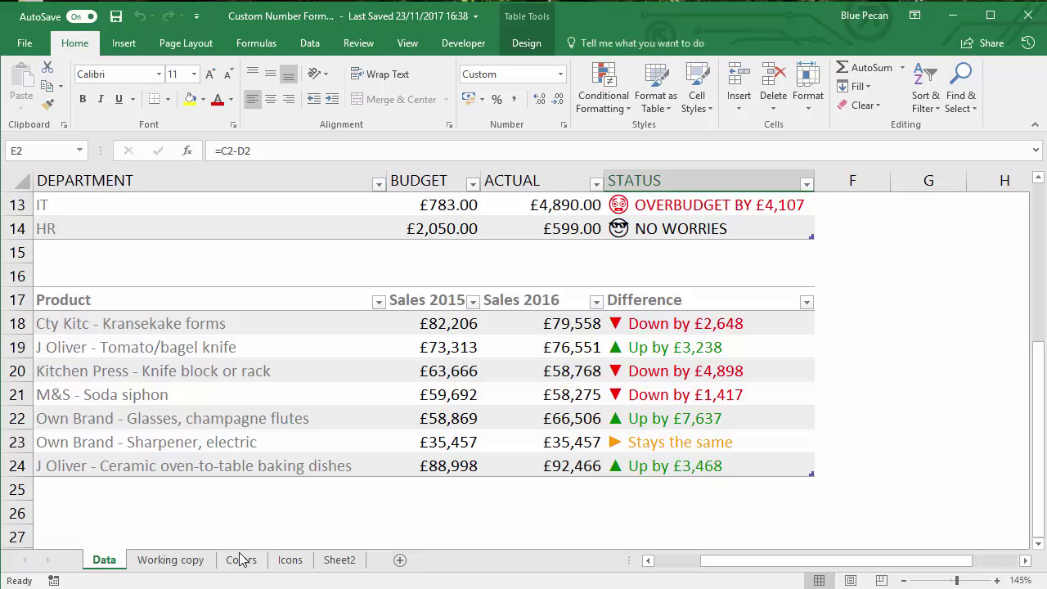
left_click(172, 561)
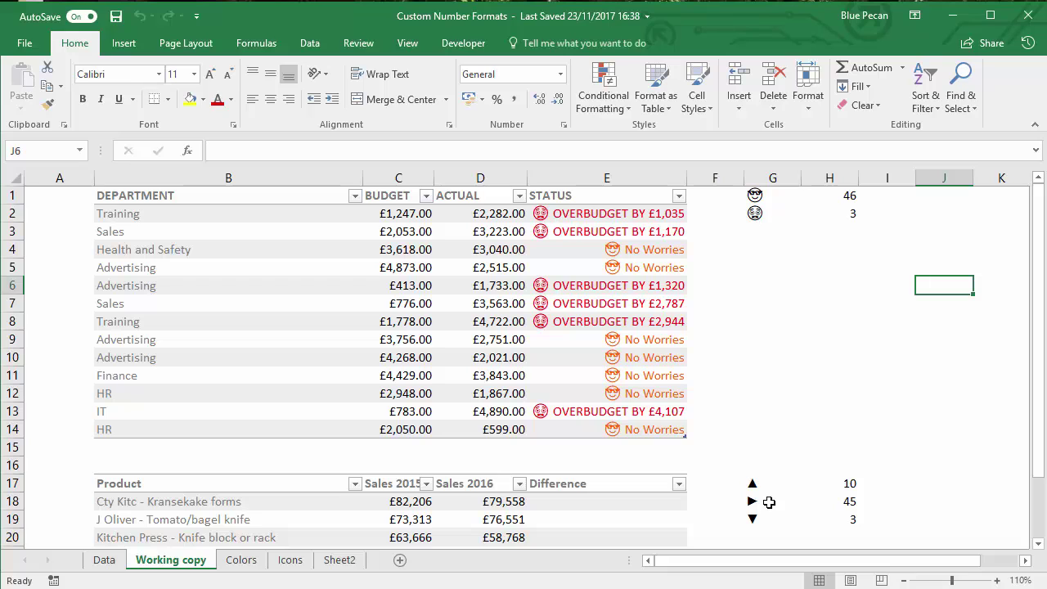
scroll(744, 409, "down", 1)
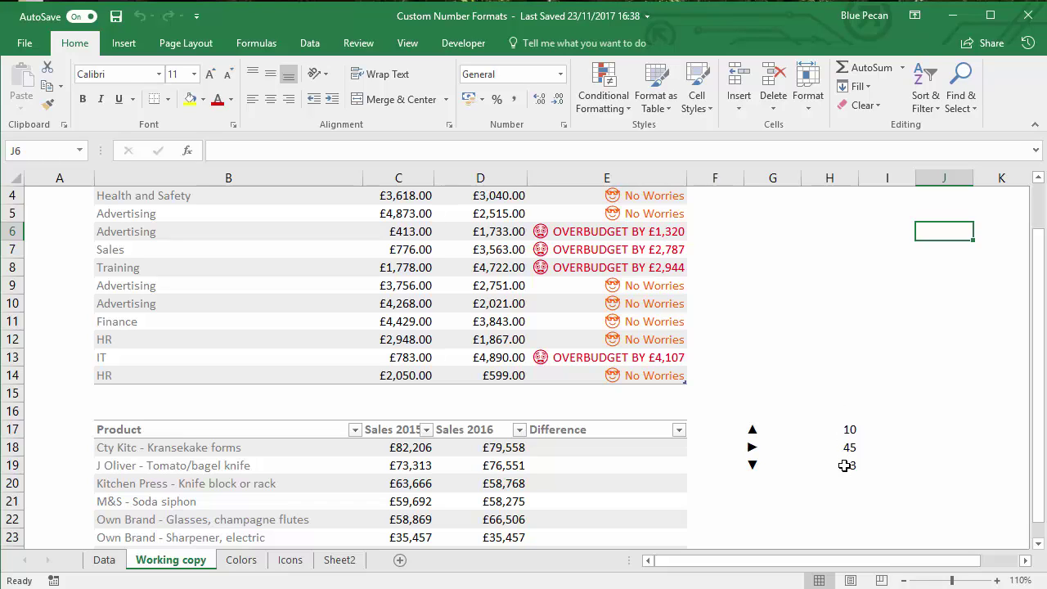
scroll(846, 463, "down", 2)
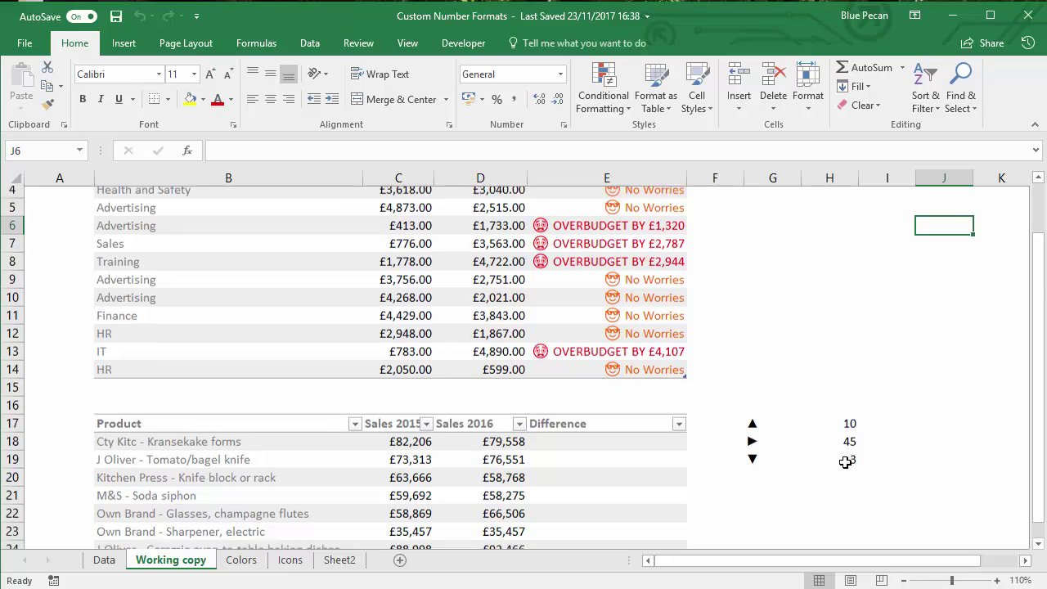
Fill the Difference column of the product table with the formula =[@[Sales 2016]]-[@[Sales 2015]]
left_click(588, 340)
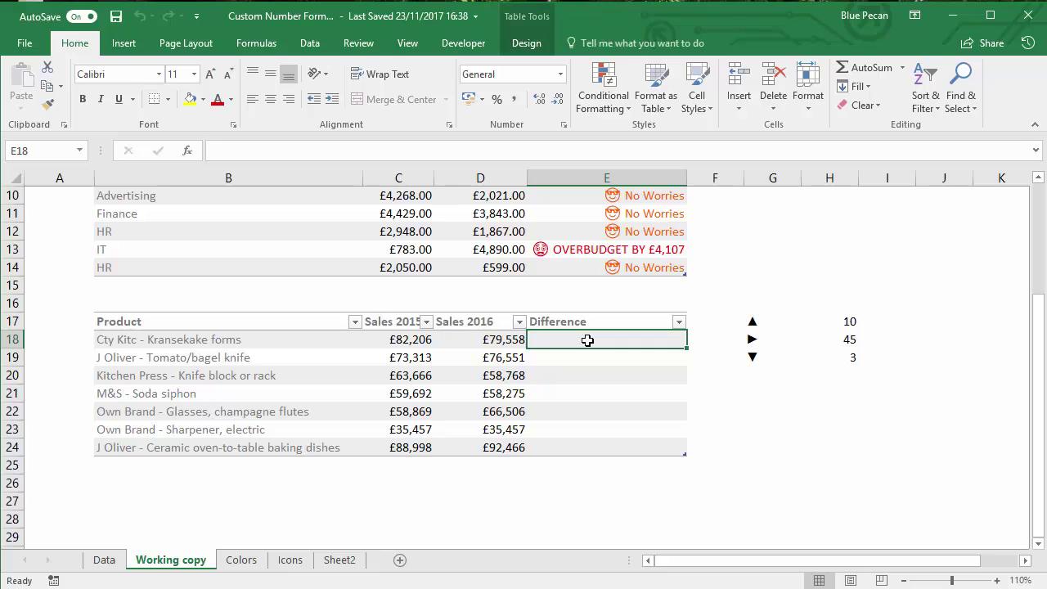
type("=")
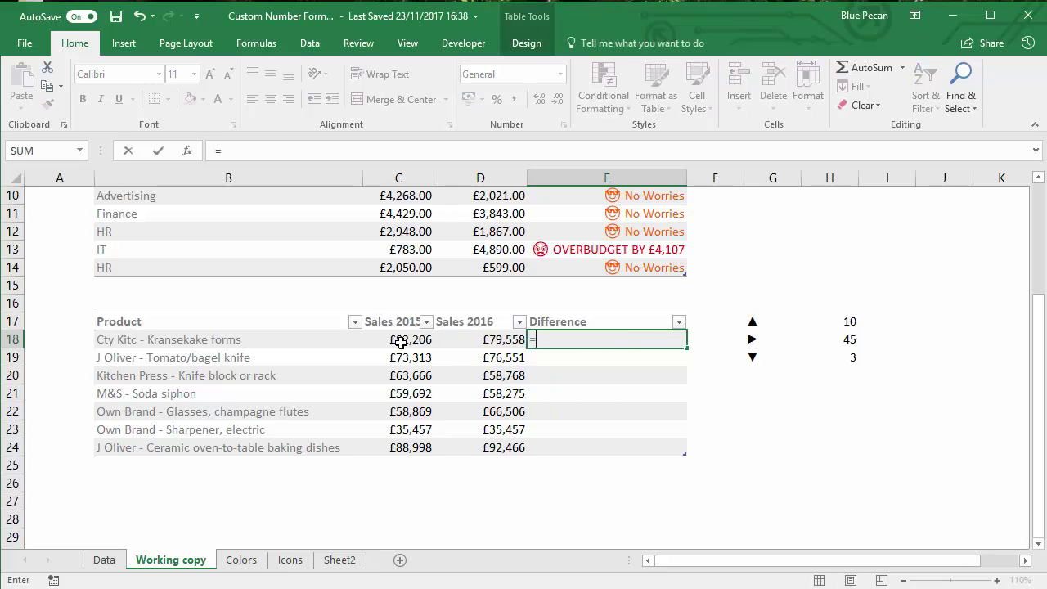
left_click(496, 345)
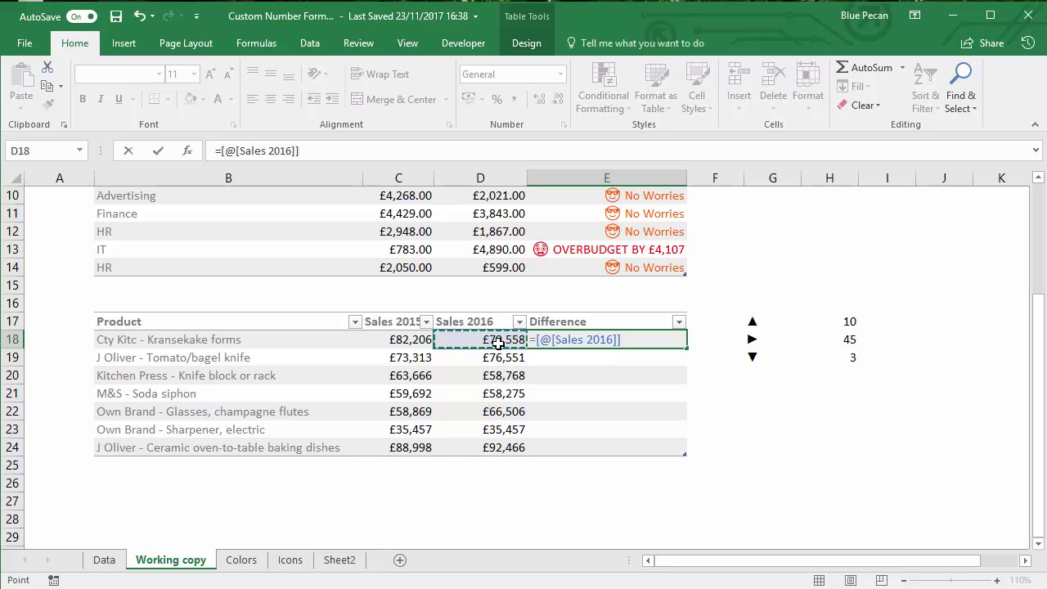
type("-")
left_click(408, 339)
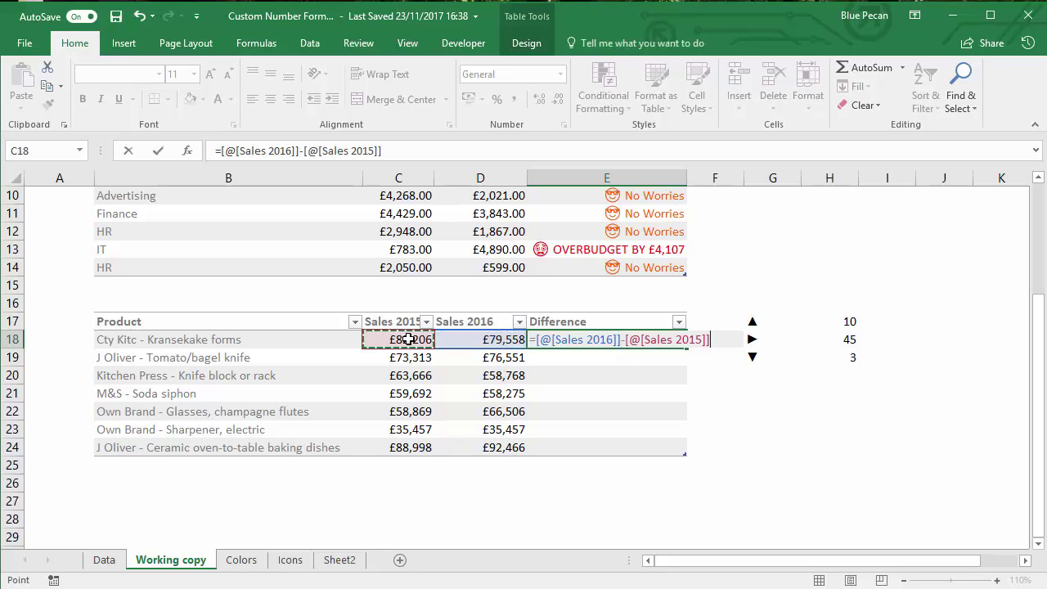
key("Return")
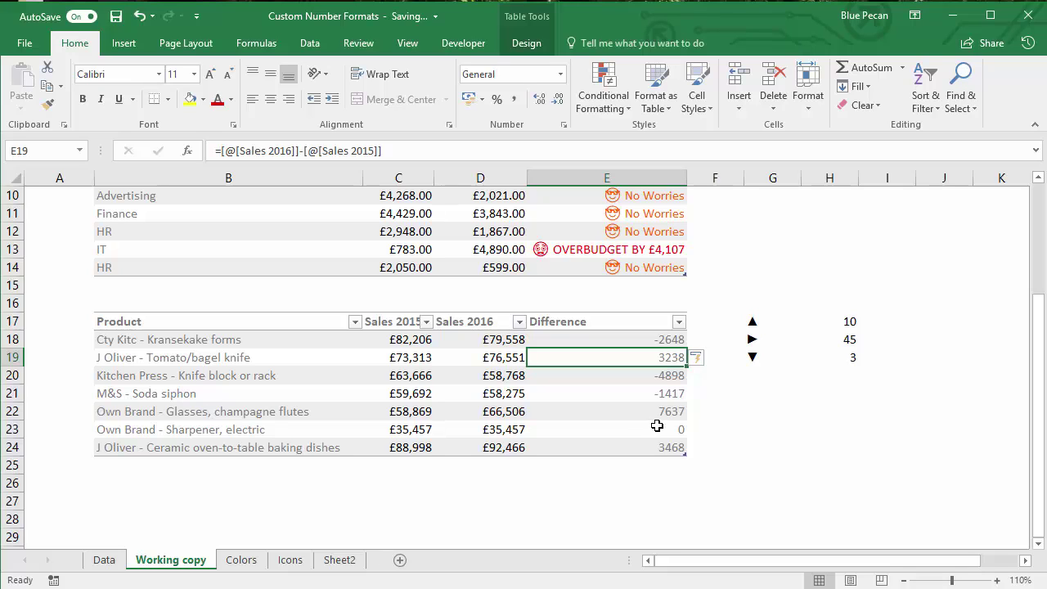
left_click_drag(654, 333, 652, 437)
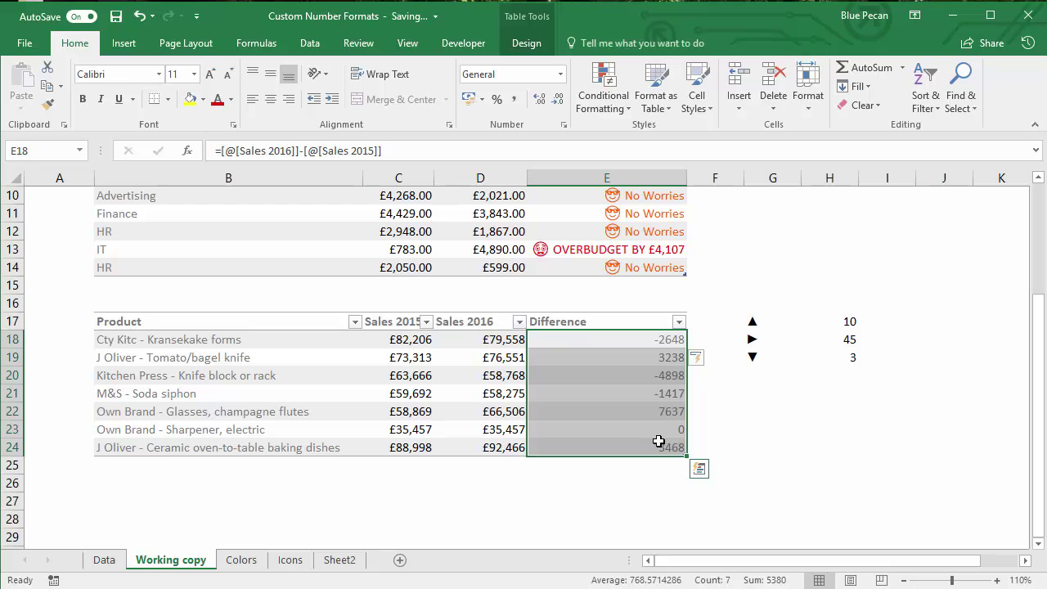
key("ctrl+1")
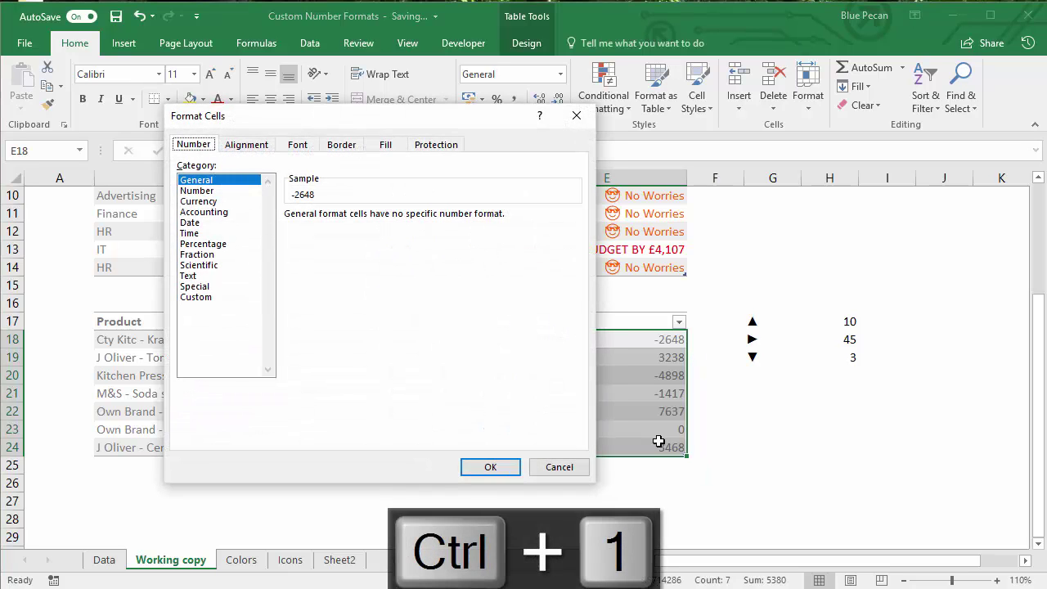
left_click(197, 297)
left_click(326, 229)
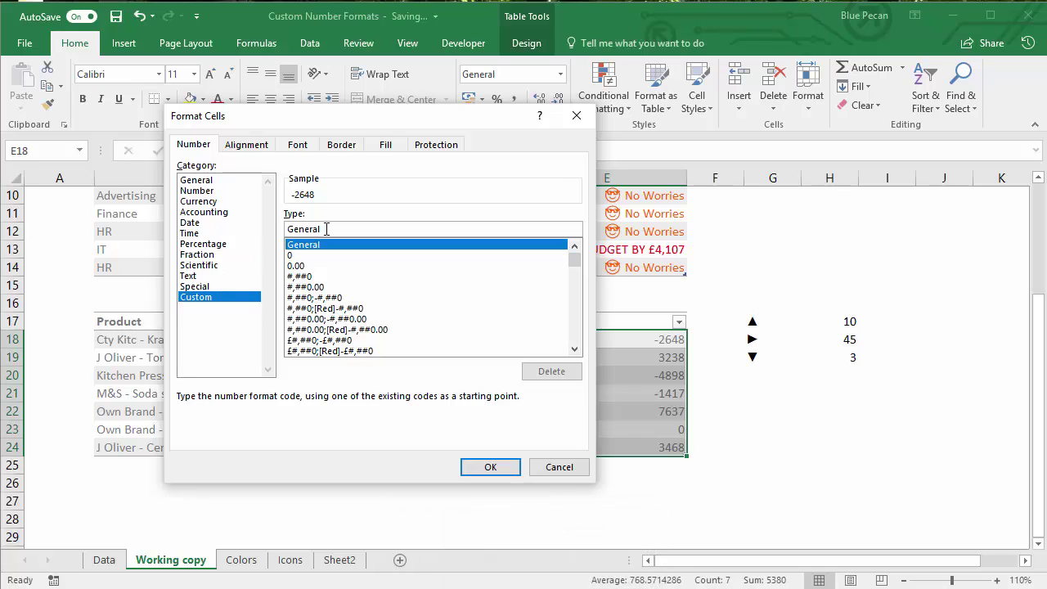
double_click(291, 229)
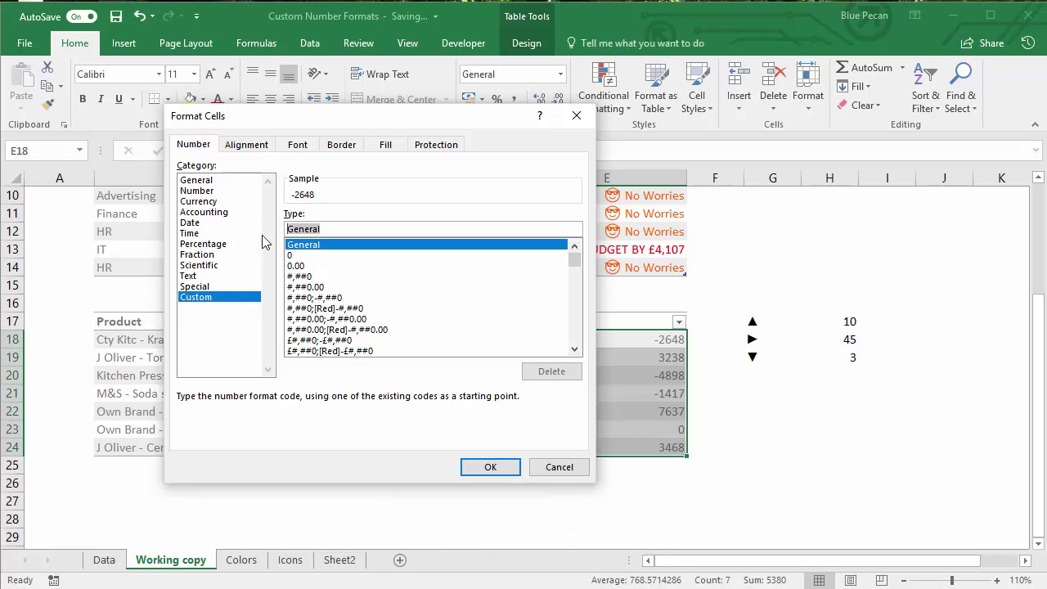
left_click(540, 467)
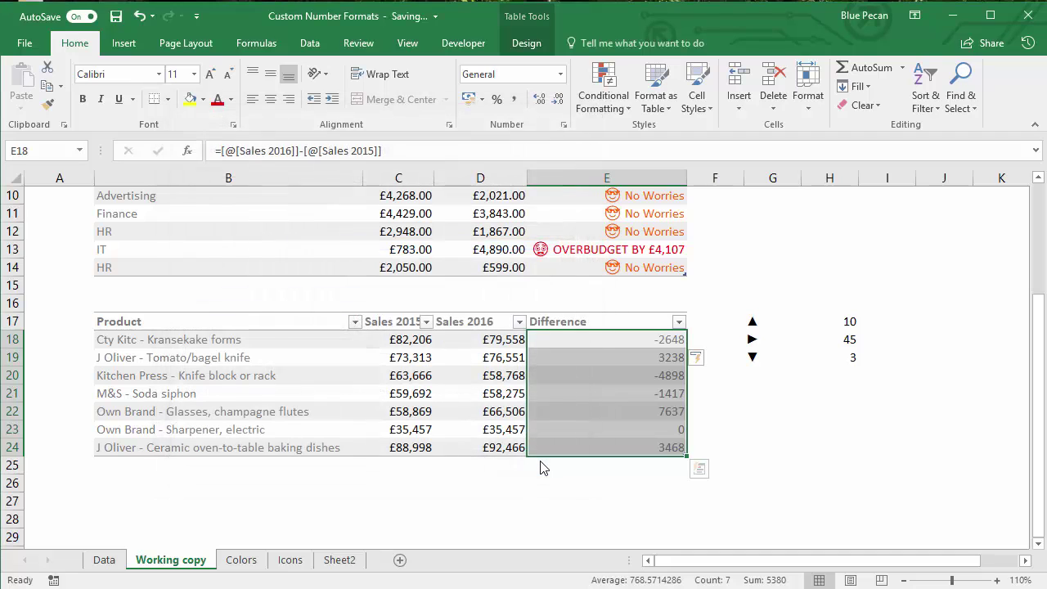
Copy the three triangle symbols in G17:G19 and paste them over the General code in a custom number format for E18:E24
left_click_drag(740, 321, 774, 358)
left_click(758, 322)
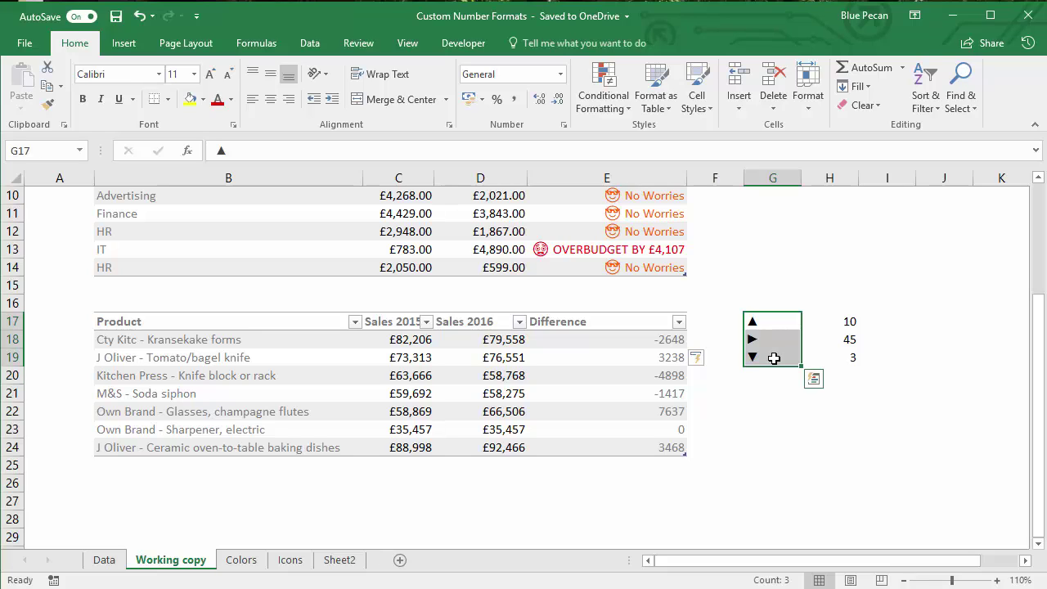
key("ctrl+c")
left_click_drag(647, 338, 656, 449)
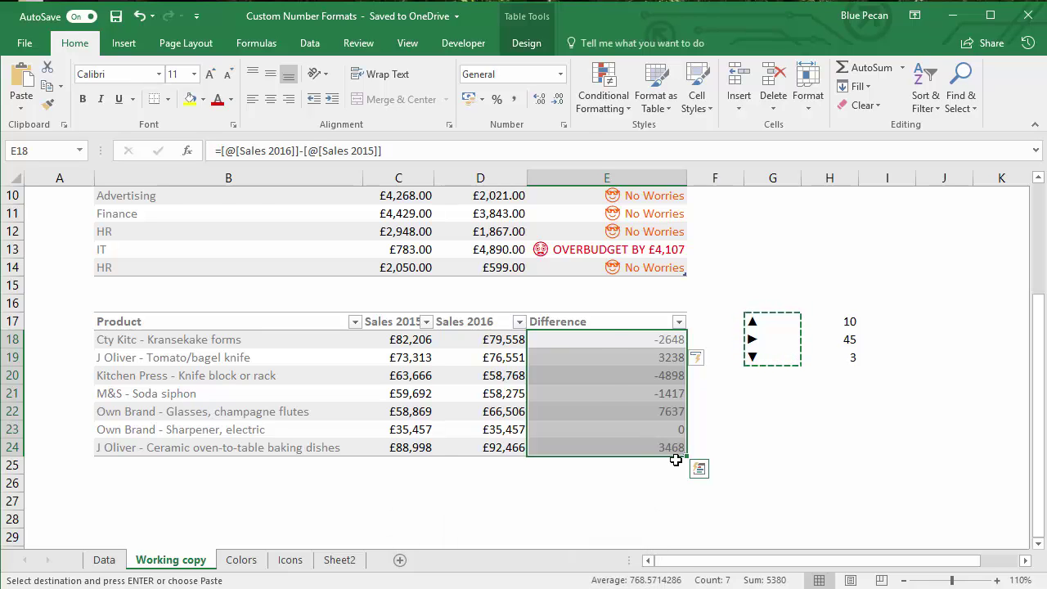
key("ctrl+1")
left_click(196, 298)
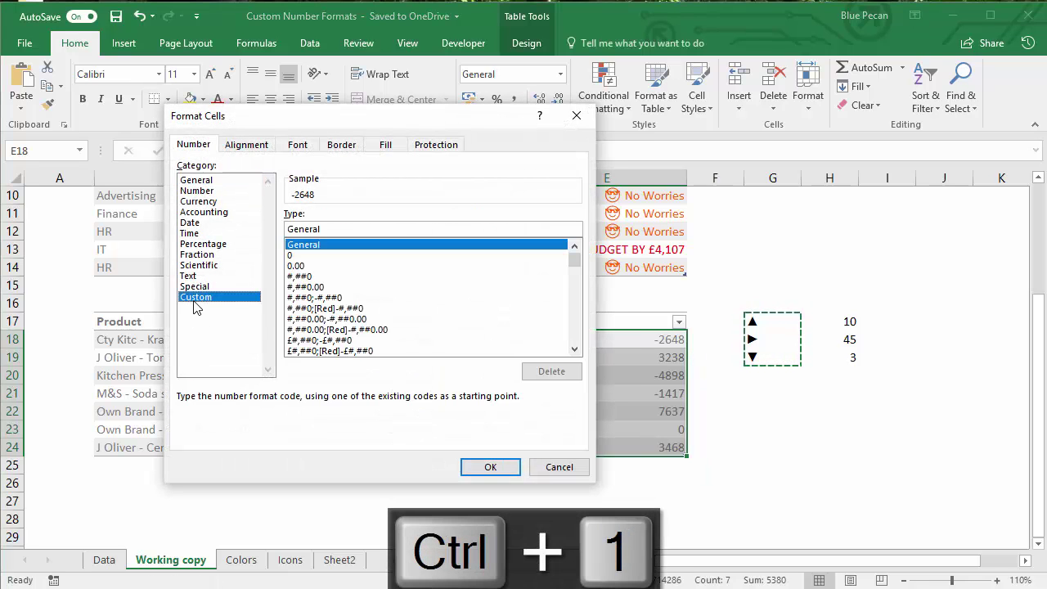
left_click(304, 229)
double_click(327, 229)
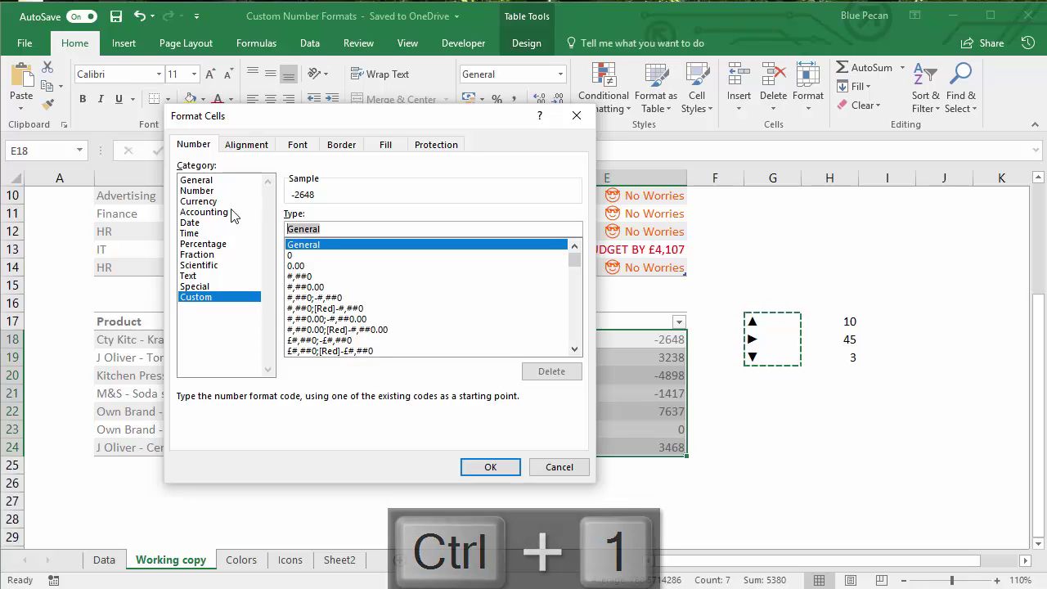
key("ctrl+v")
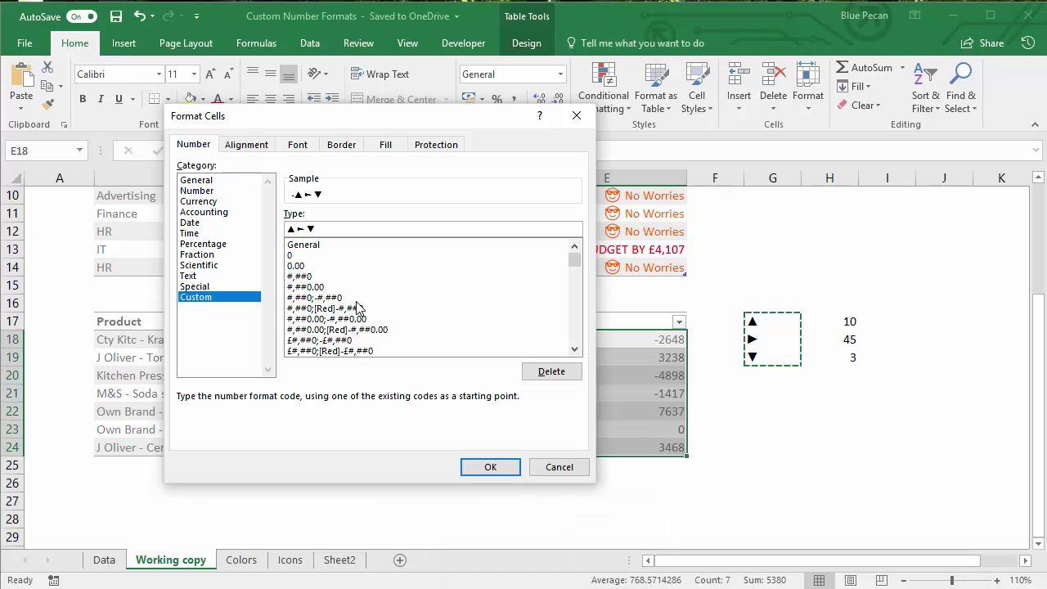
Build the positive section of the code around the up triangle as [Color10]"▲ Up by "£#,###
key("Home")
type("[Color10]\"")
type("Up by \"")
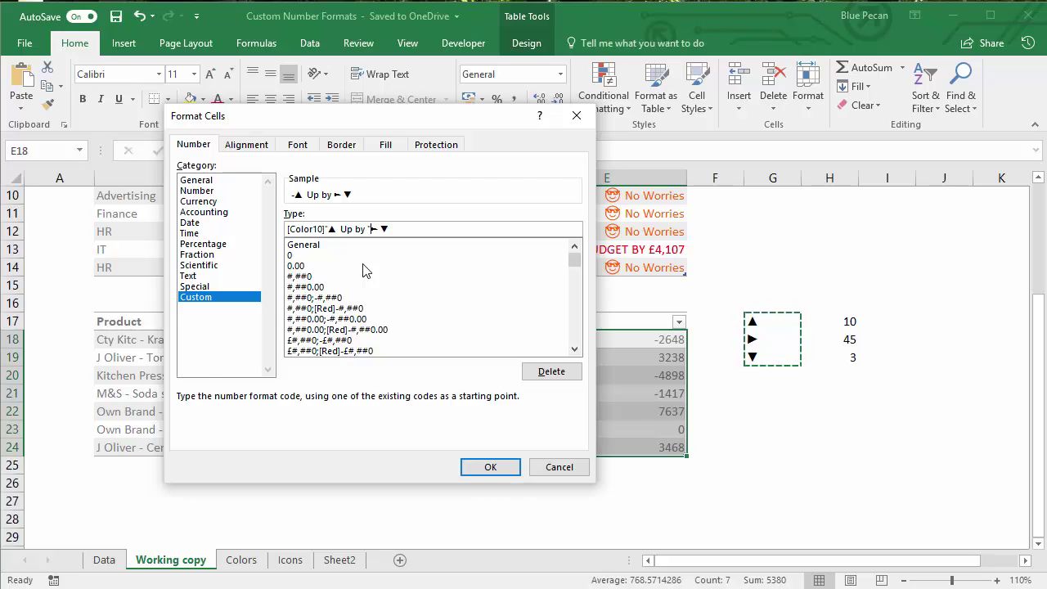
type("£#,###")
Add the negative section ;[Color3]"▼ Down by "£#,###, moving the down triangle ahead of the right-pointing one
type(";[Color3]")
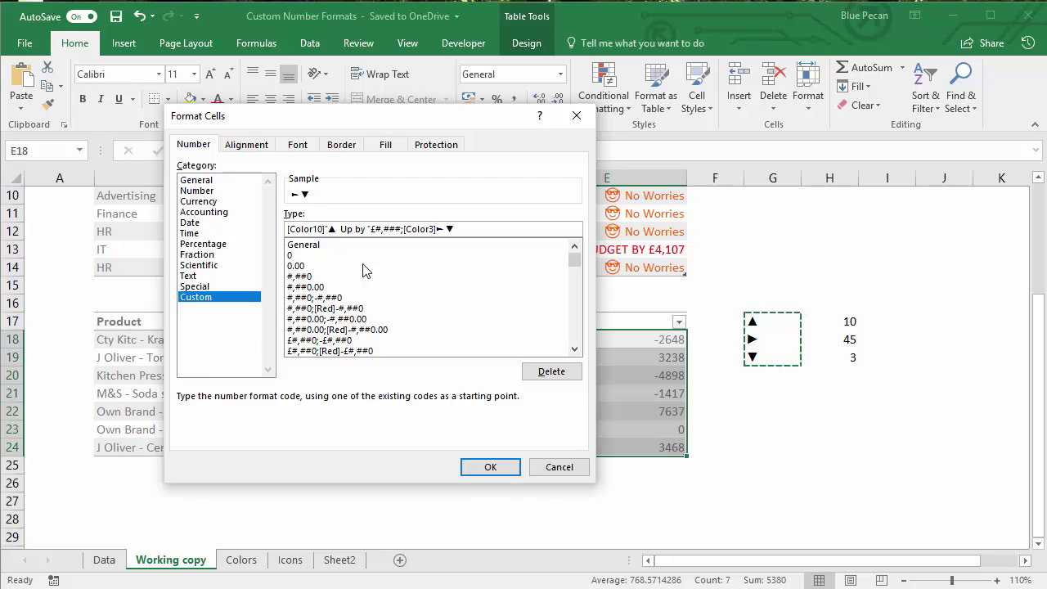
type("\"")
left_click_drag(459, 229, 449, 229)
key("ctrl+x")
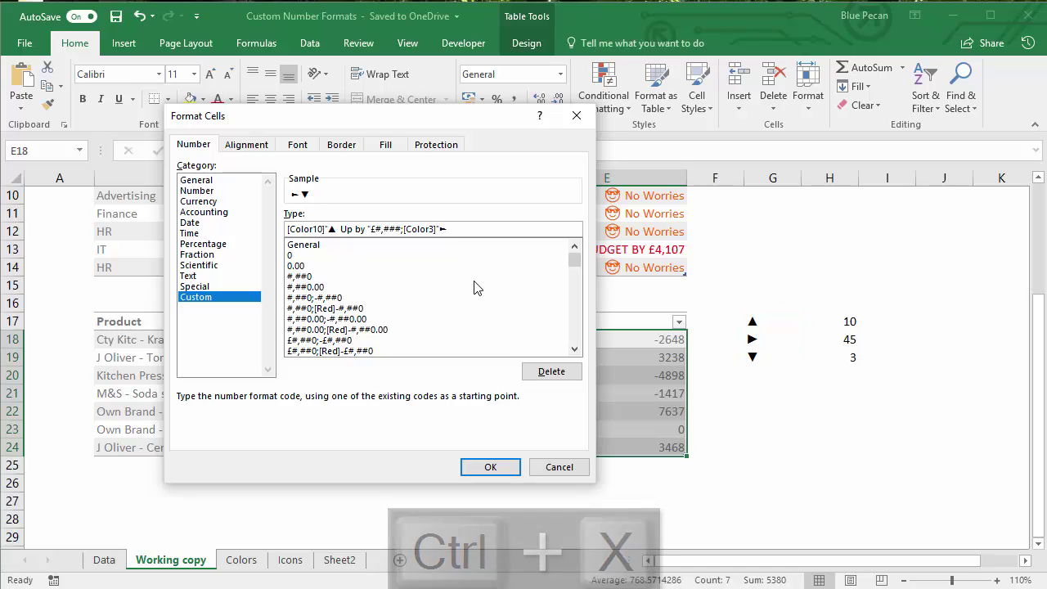
key("ctrl+v")
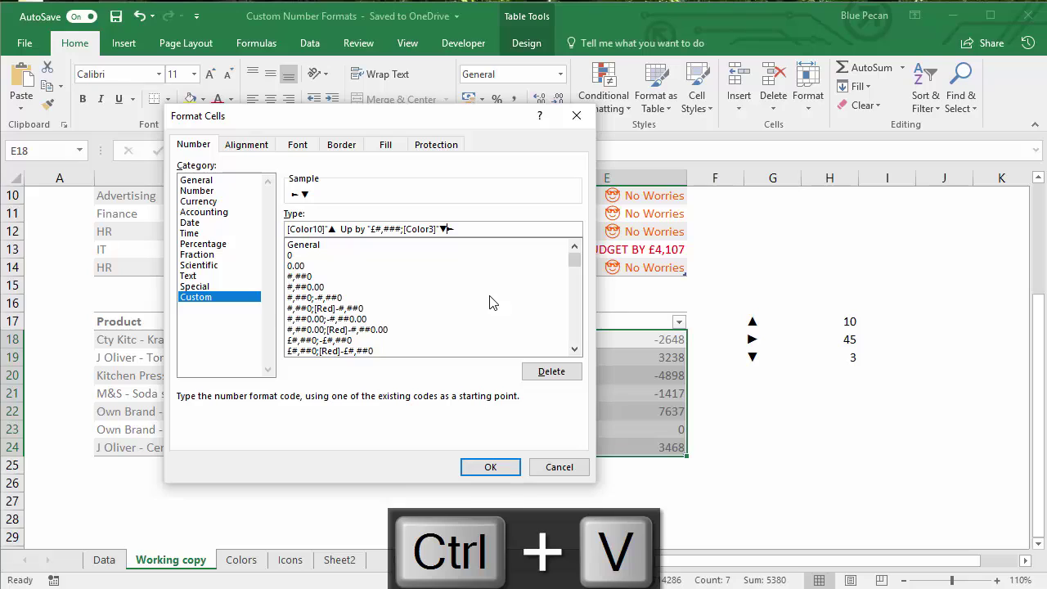
type("Down by")
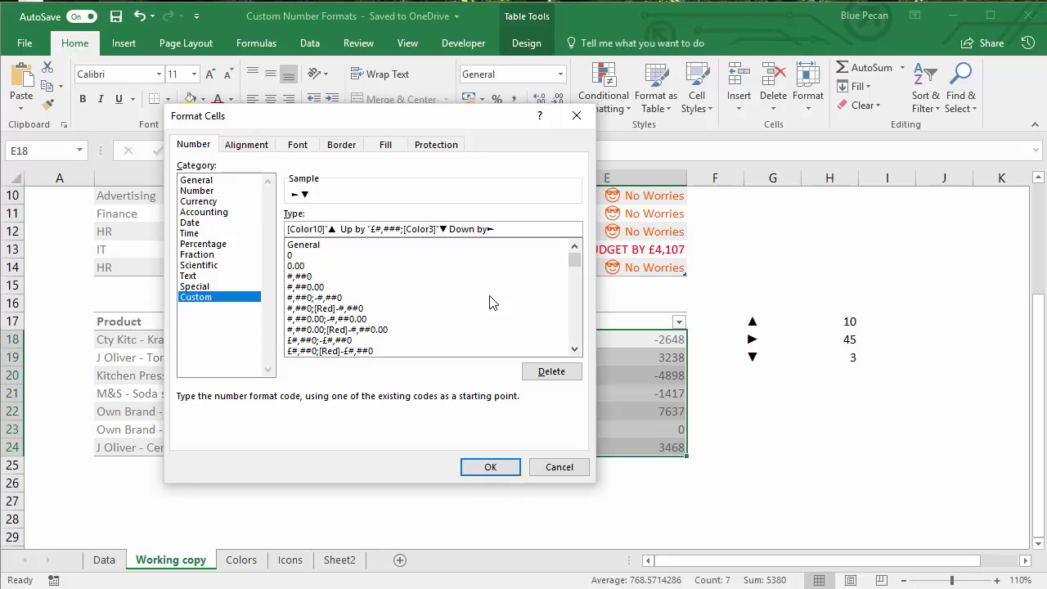
type(" \"£#,###")
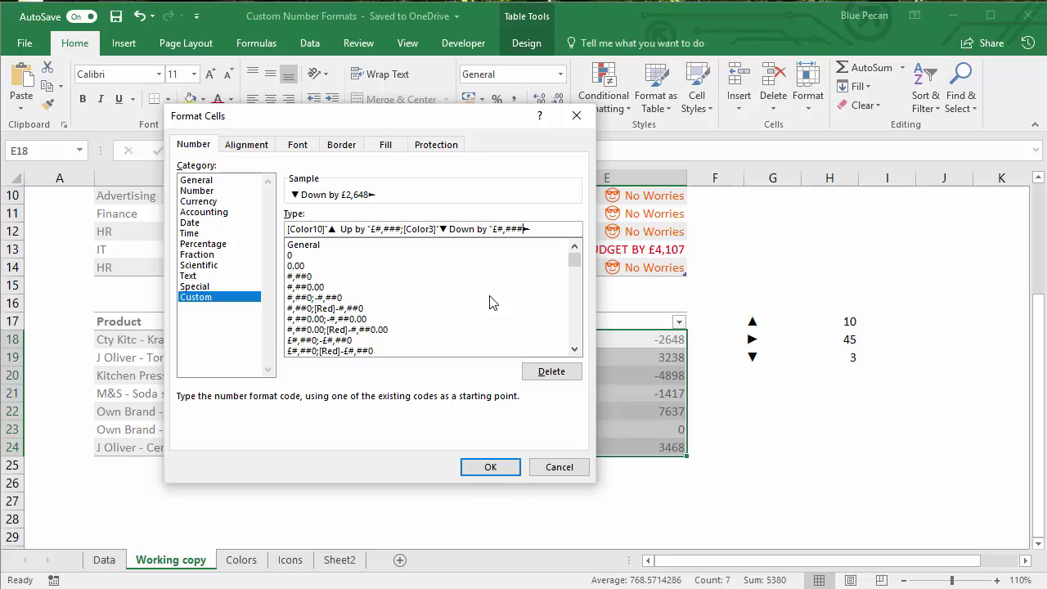
Add the zero section ;[Color45]"► Stays the same" and apply the format to the Difference cells
type(";")
type("[")
type("Color45]\"► S")
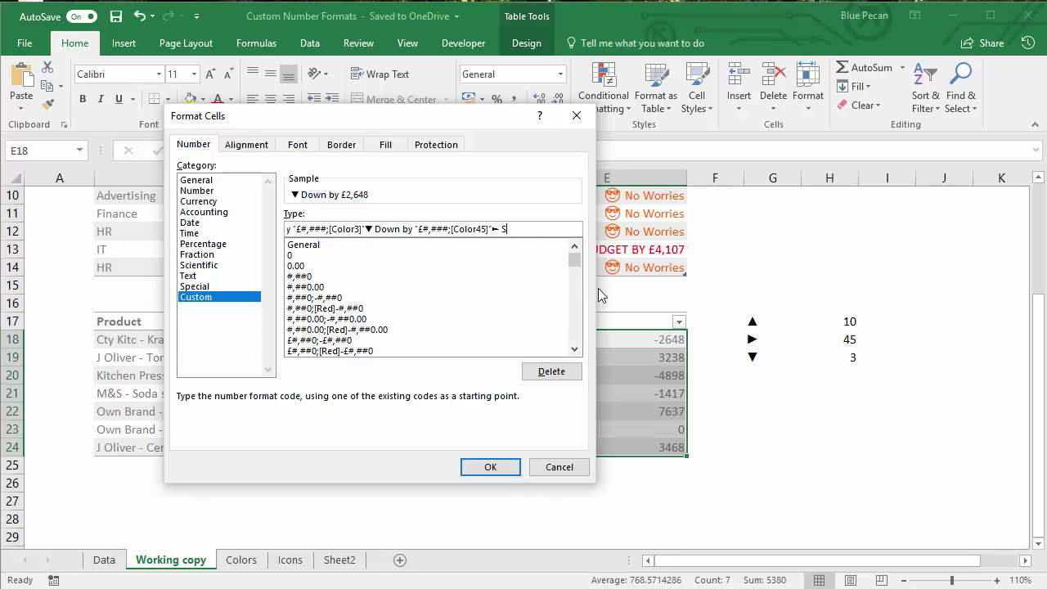
type("tays the same\"")
left_click(489, 467)
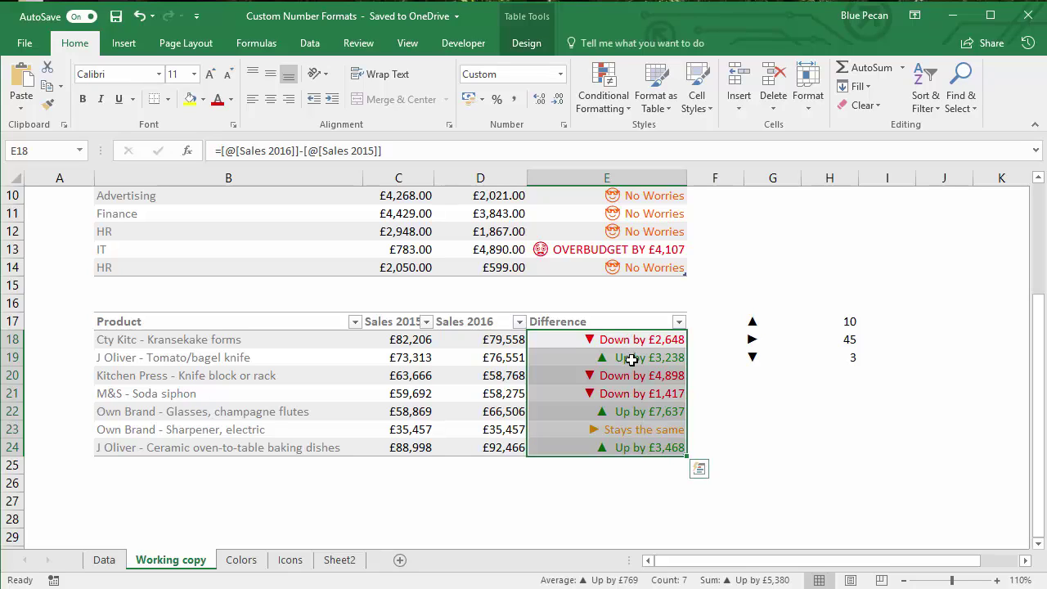
Check the formatted Difference cells, review the full custom format code of E18:E24, and view the Icons sheet
left_click(631, 360)
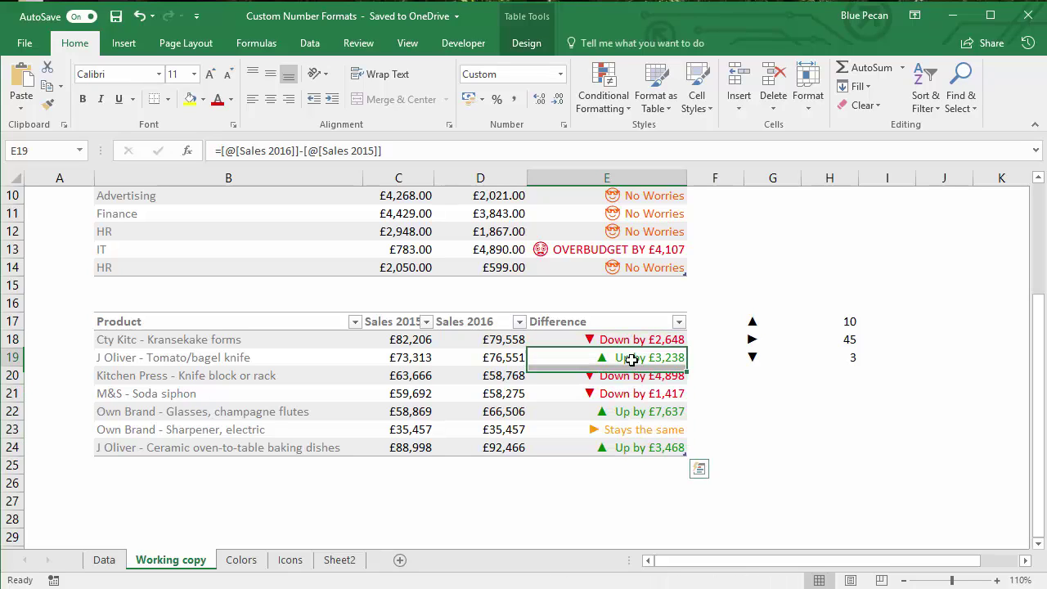
left_click(627, 432)
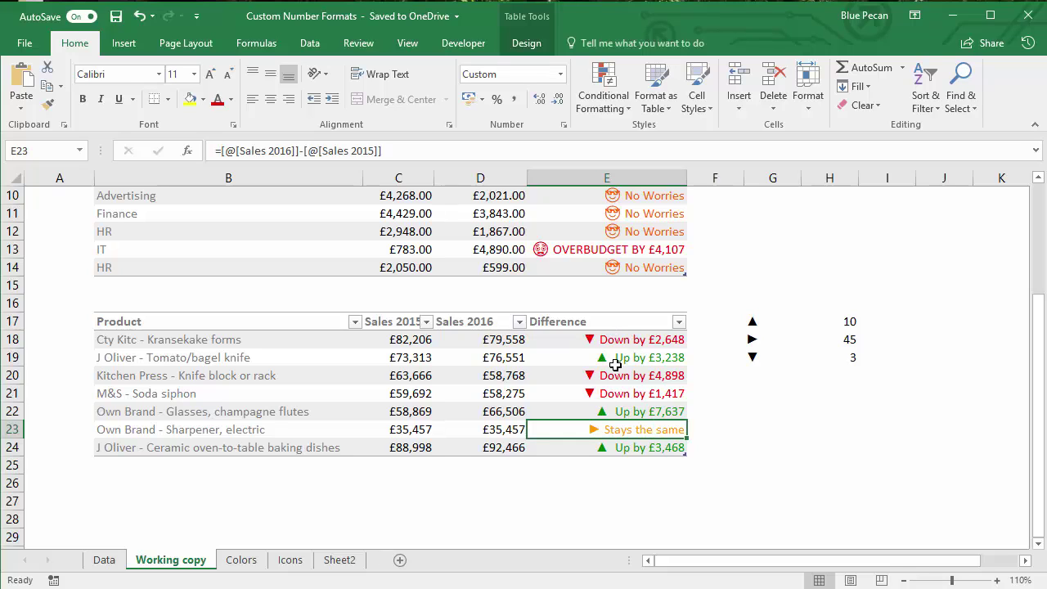
left_click_drag(608, 338, 625, 445)
key("ctrl+1")
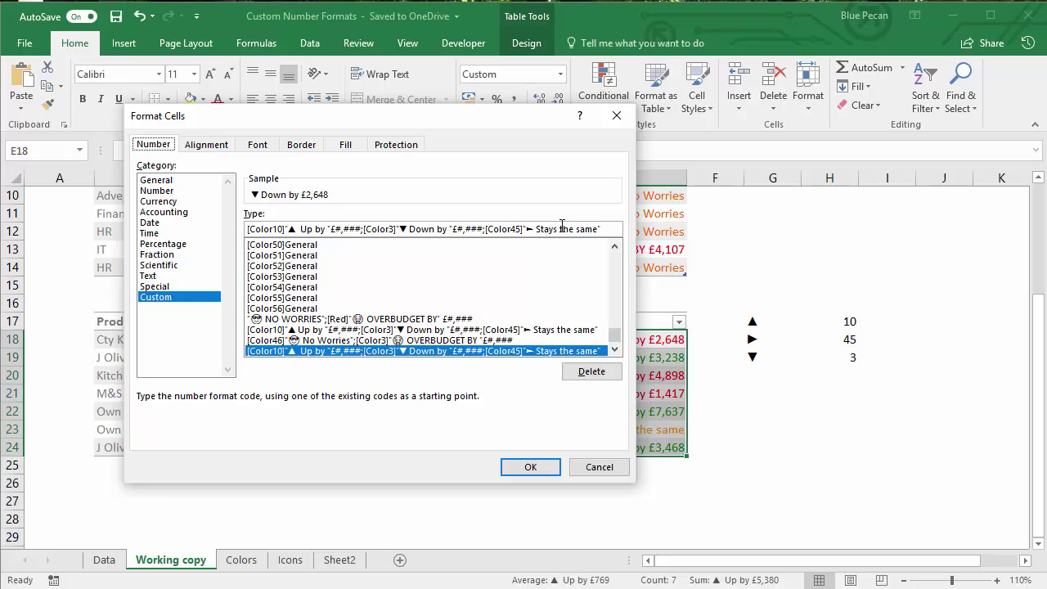
left_click(547, 466)
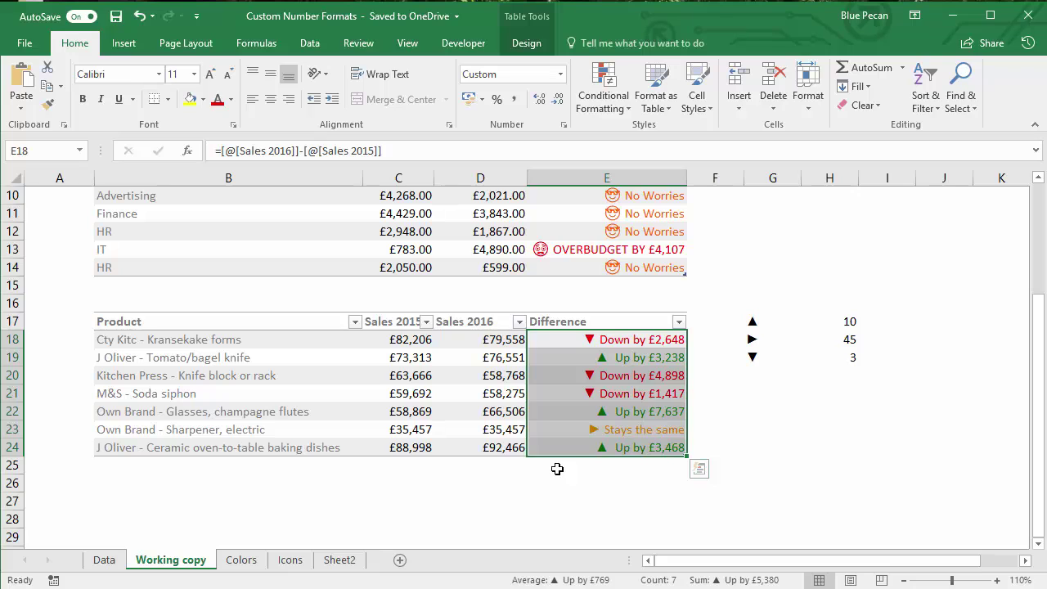
left_click(289, 560)
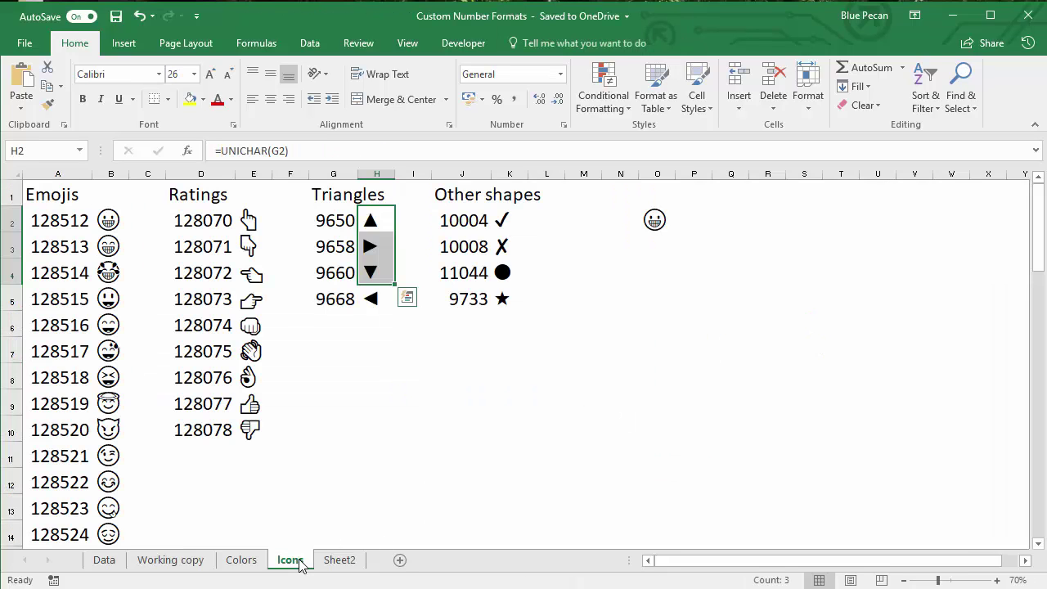